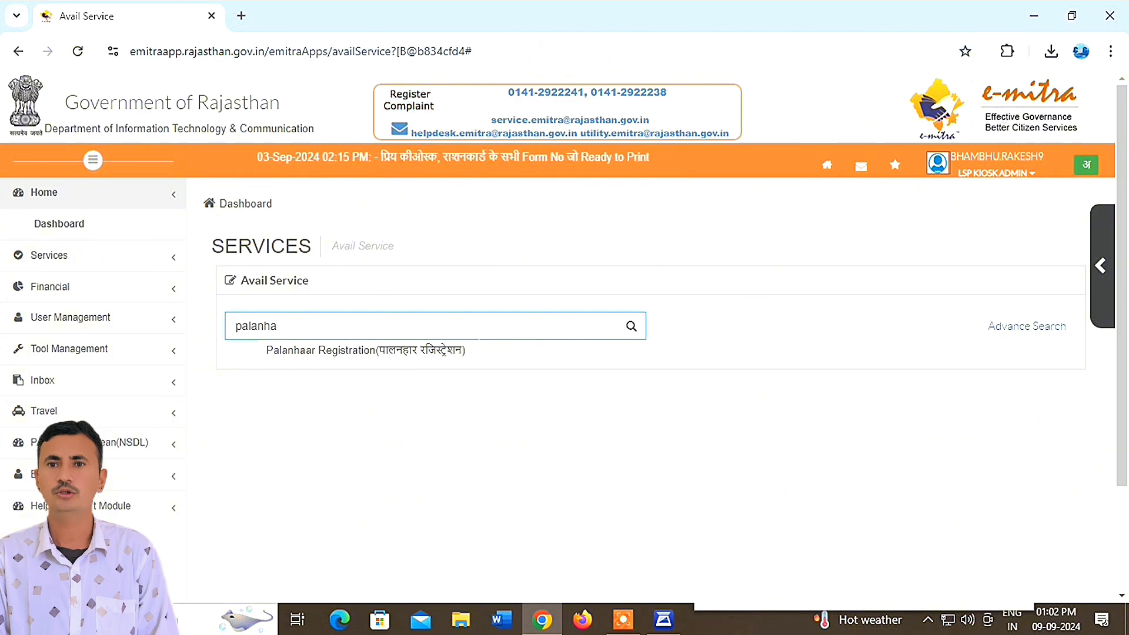
- Pick the Palanhaar Registration service in e-Mitra and accept the redirect to the SJE Palanhaar portal
{"action": "left_click", "coordinate": [377, 354]}
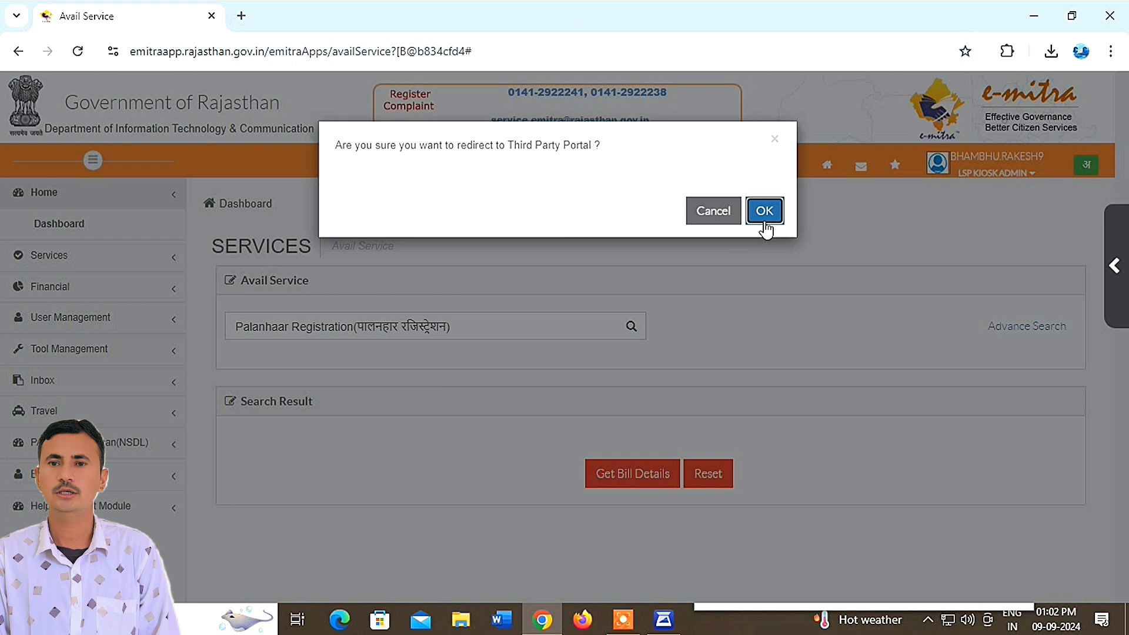
{"action": "left_click", "coordinate": [764, 215]}
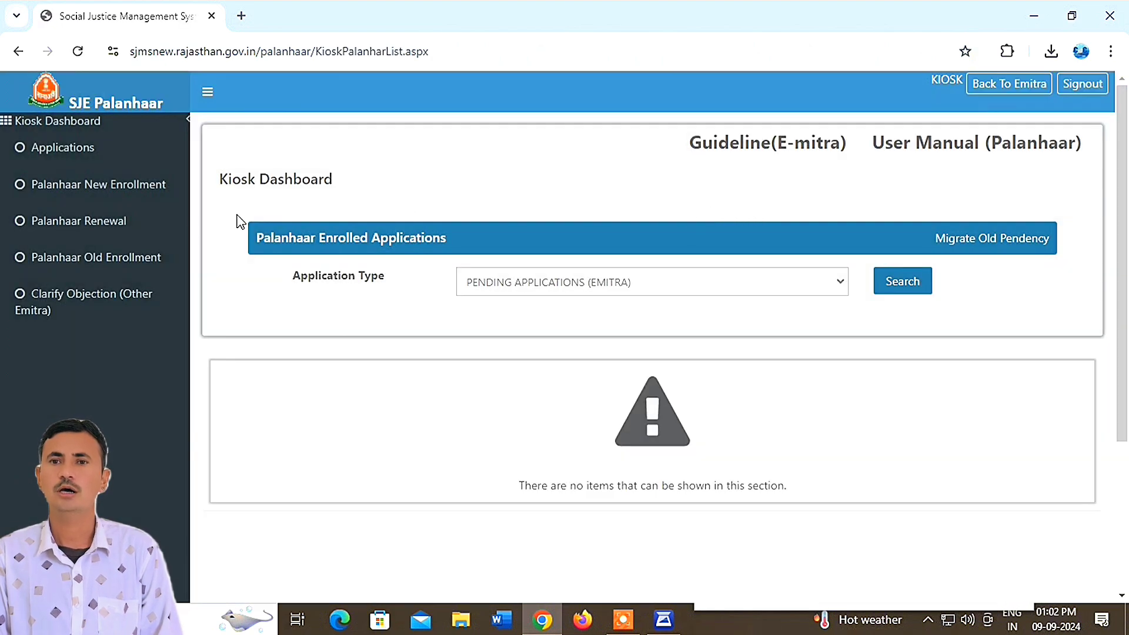
- Open the Palanhaar Renewal search form with academic year 2024-2025 selected and no search type chosen
{"action": "left_click", "coordinate": [103, 222]}
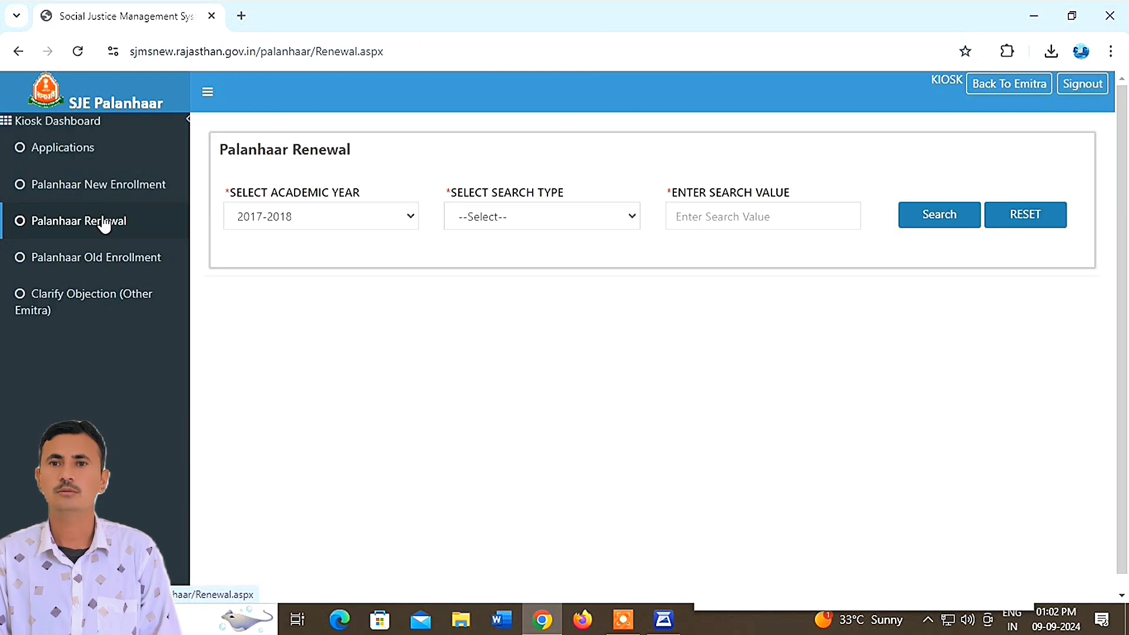
{"action": "left_click", "coordinate": [499, 215]}
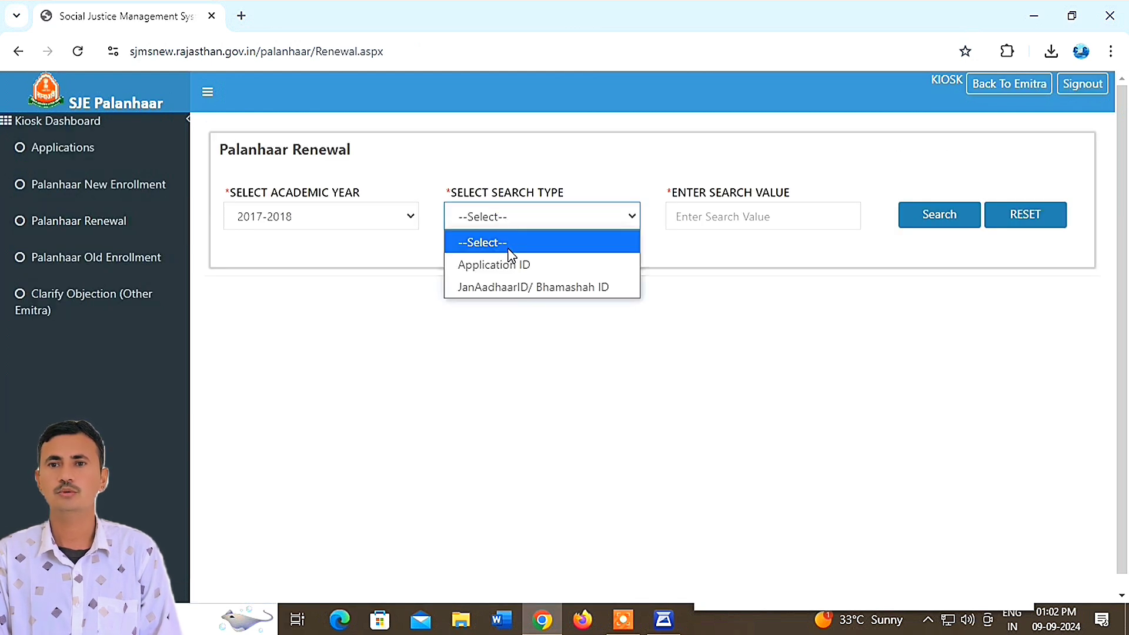
{"action": "left_click", "coordinate": [395, 218]}
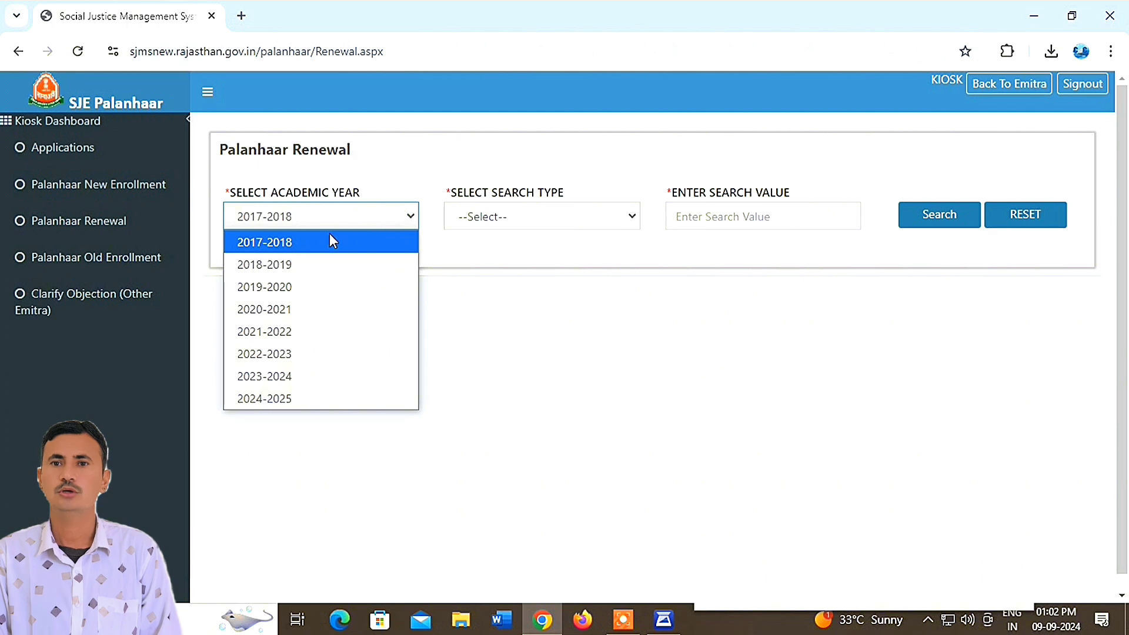
{"action": "left_click", "coordinate": [274, 400]}
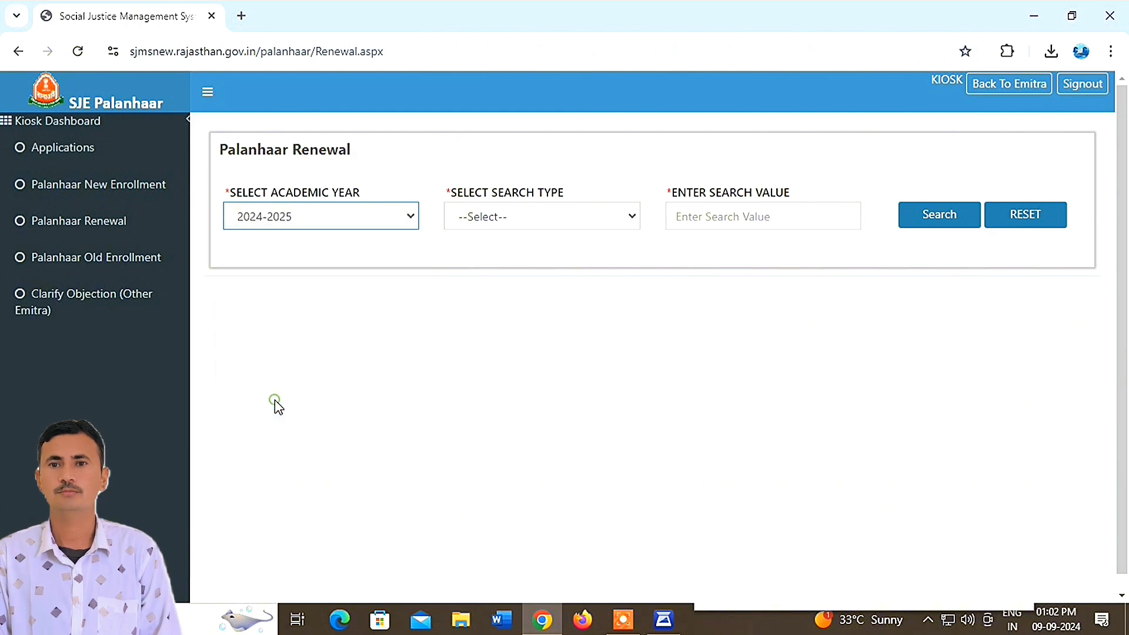
{"action": "left_click", "coordinate": [299, 218]}
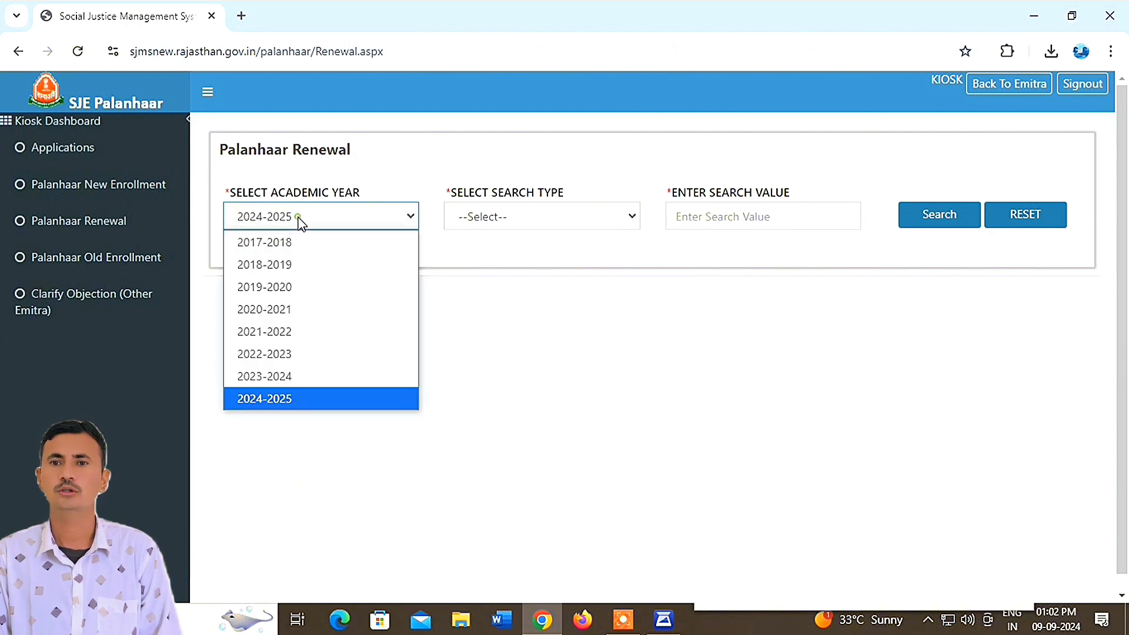
{"action": "left_click", "coordinate": [277, 404]}
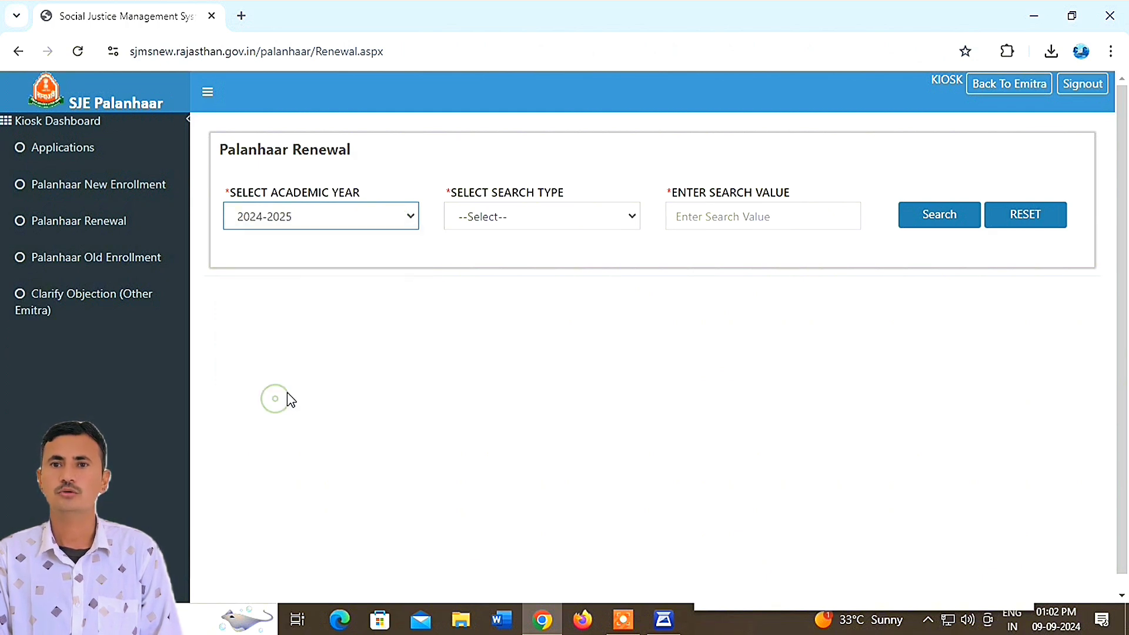
{"action": "left_click", "coordinate": [496, 217]}
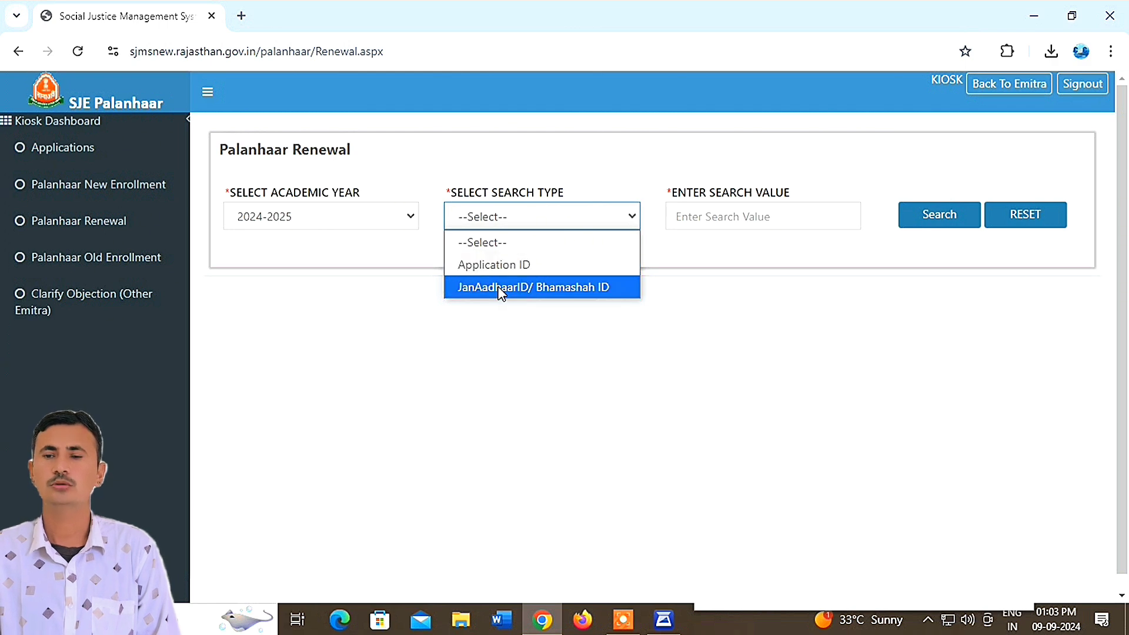
{"action": "left_click", "coordinate": [404, 294]}
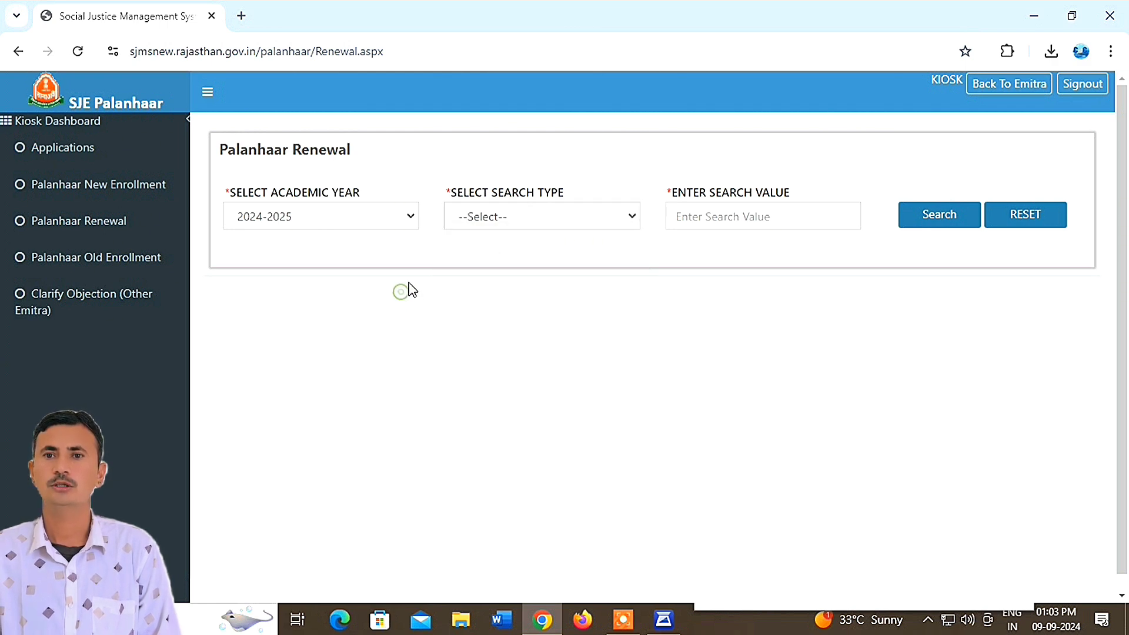
- List the enrolled applications filtered to Approved Applications
{"action": "left_click", "coordinate": [77, 154]}
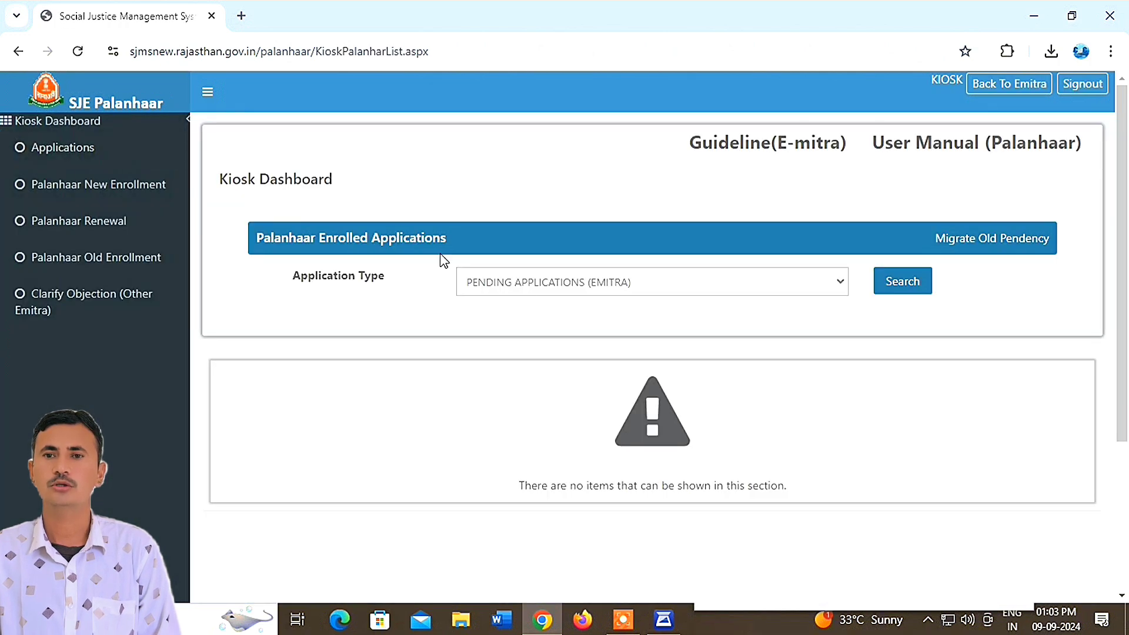
{"action": "left_click", "coordinate": [537, 283]}
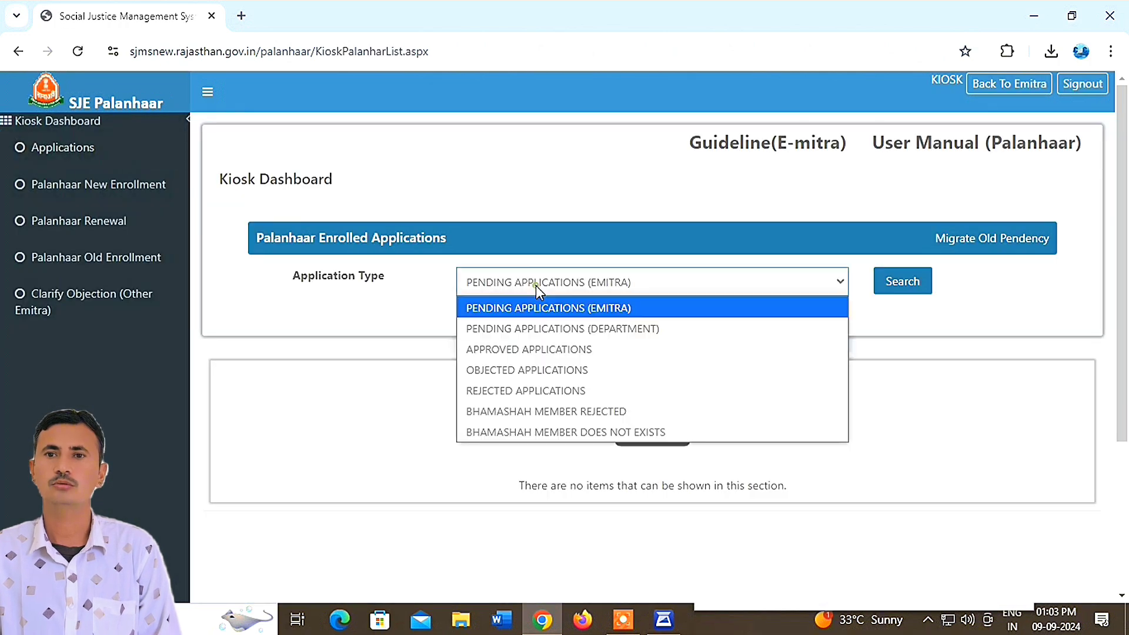
{"action": "left_click", "coordinate": [510, 350]}
{"action": "left_click", "coordinate": [892, 284]}
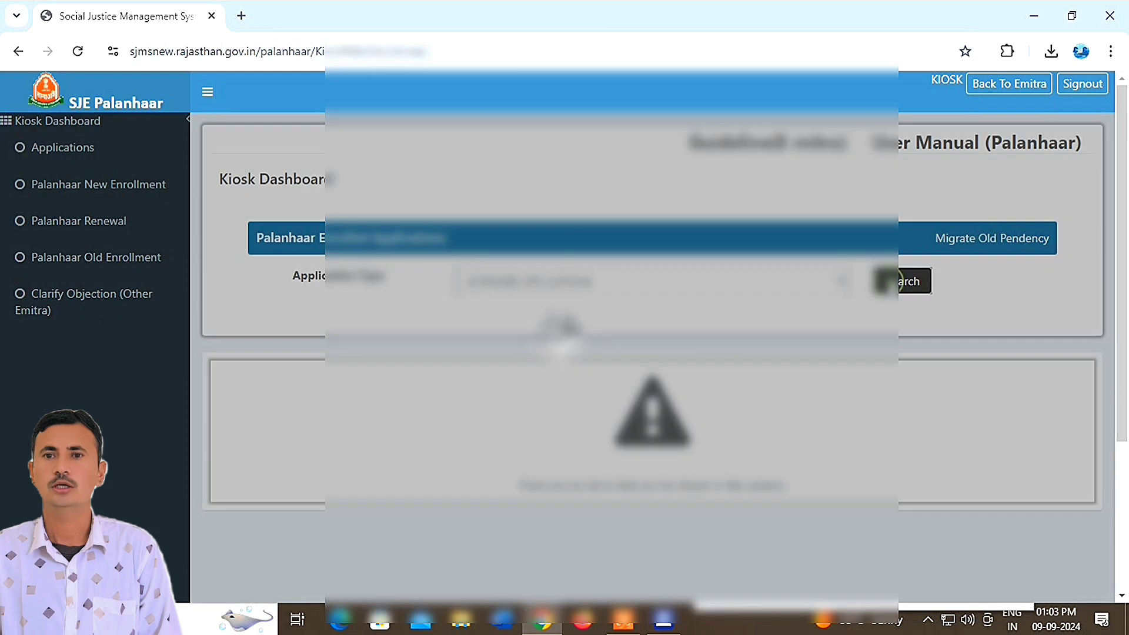
- Go to page 2 and select and copy row 12's application number
{"action": "scroll", "coordinate": [673, 412], "scroll_direction": "down", "scroll_amount": 6}
{"action": "scroll", "coordinate": [673, 412], "scroll_direction": "down", "scroll_amount": 4}
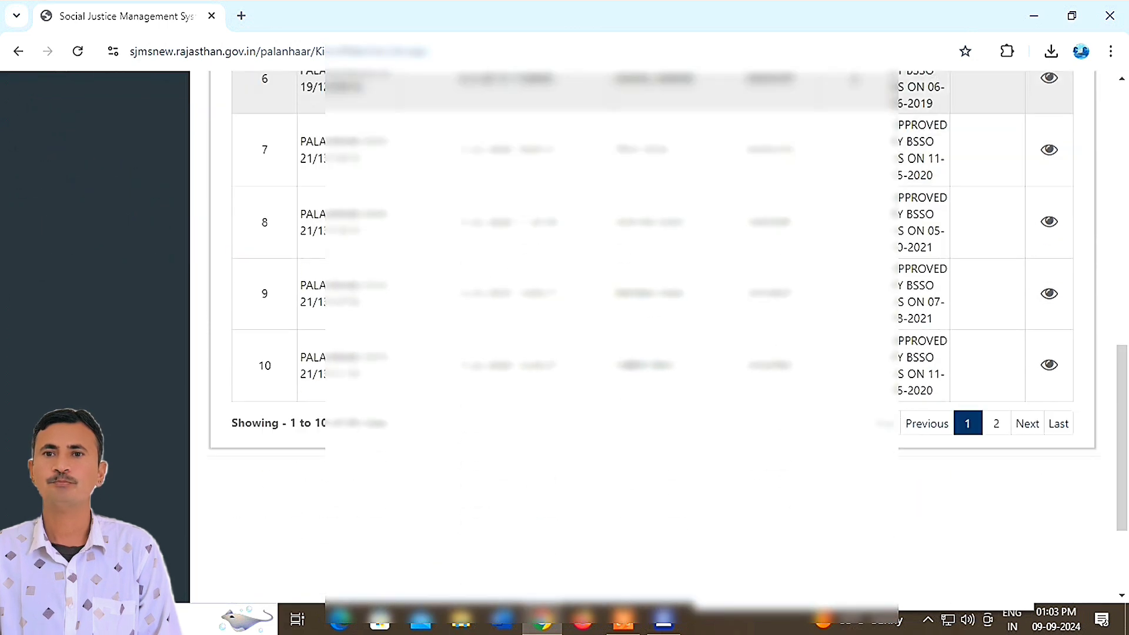
{"action": "scroll", "coordinate": [672, 413], "scroll_direction": "up", "scroll_amount": 4}
{"action": "scroll", "coordinate": [672, 413], "scroll_direction": "down", "scroll_amount": 4}
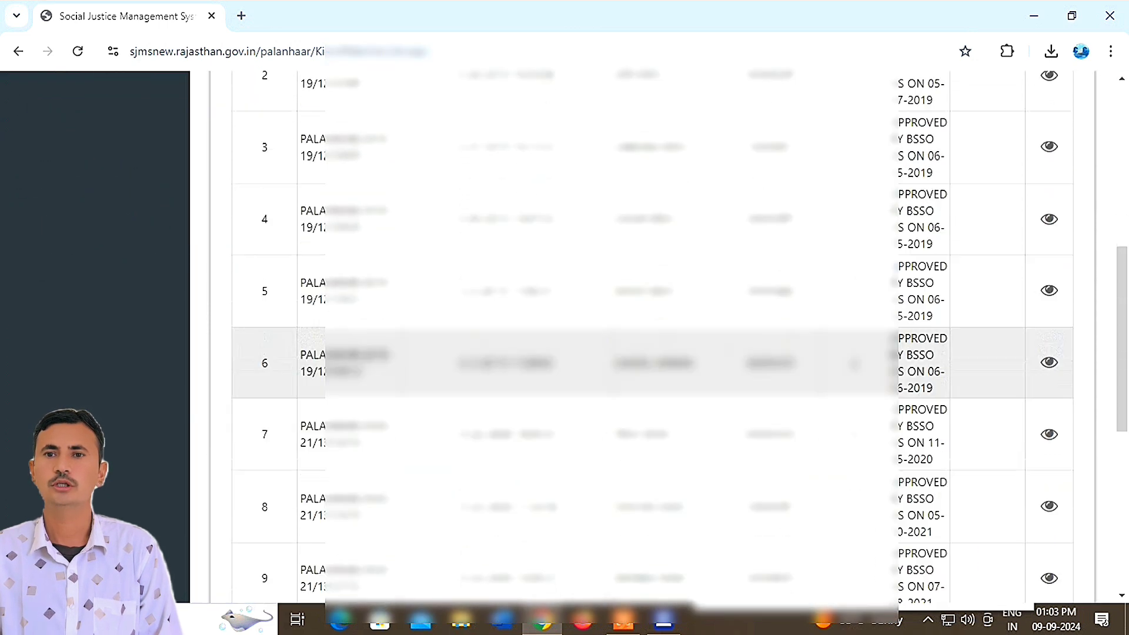
{"action": "left_click", "coordinate": [995, 424]}
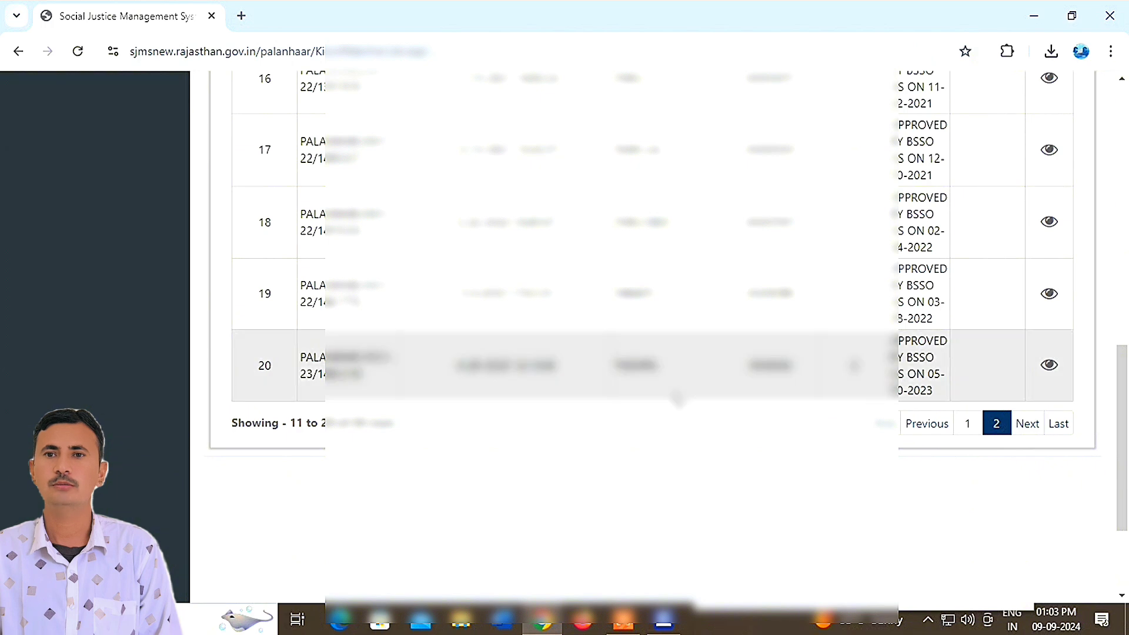
{"action": "scroll", "coordinate": [676, 402], "scroll_direction": "up", "scroll_amount": 6}
{"action": "scroll", "coordinate": [677, 404], "scroll_direction": "up", "scroll_amount": 1}
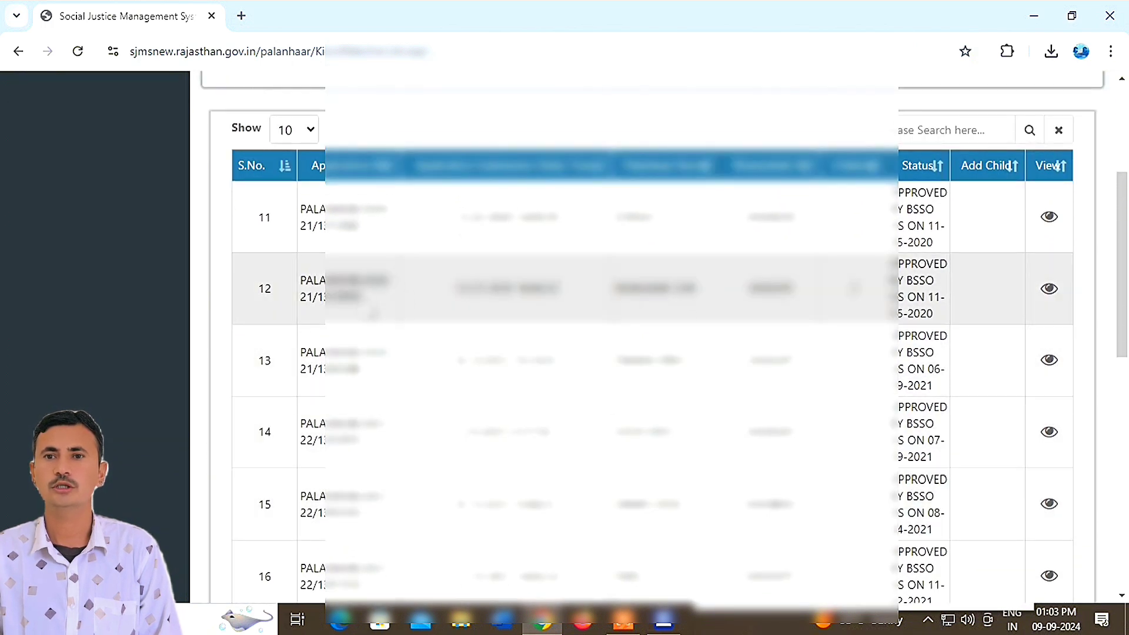
{"action": "triple_click", "coordinate": [321, 281]}
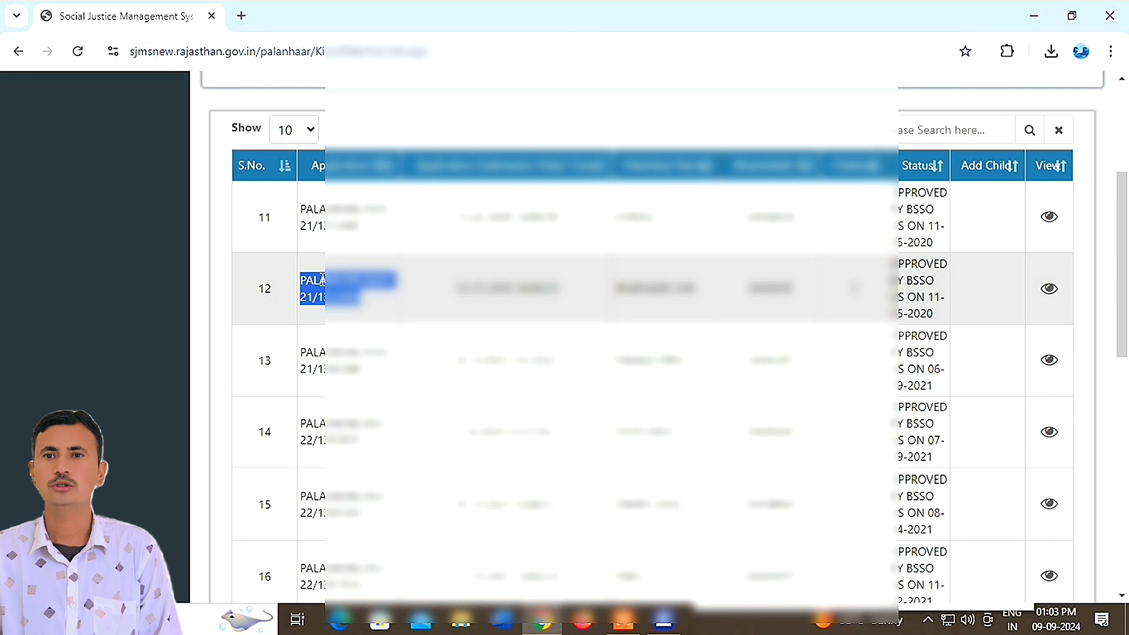
{"action": "scroll", "coordinate": [322, 281], "scroll_direction": "up", "scroll_amount": 4}
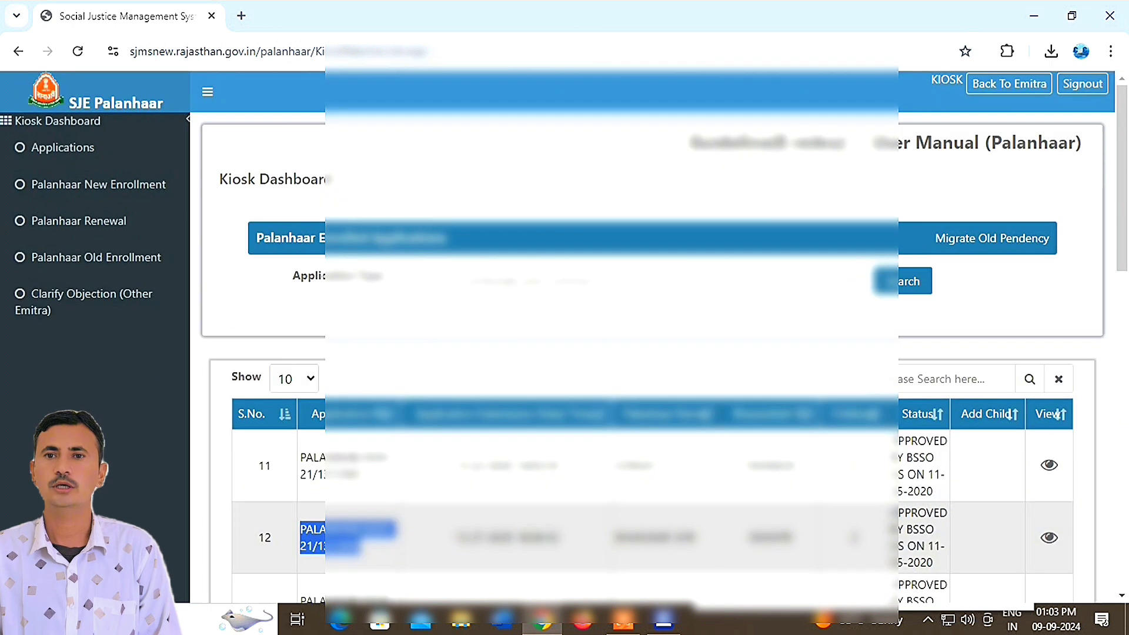
- Search 2024-2025 renewals by Application ID using the pasted application number
{"action": "left_click", "coordinate": [104, 223]}
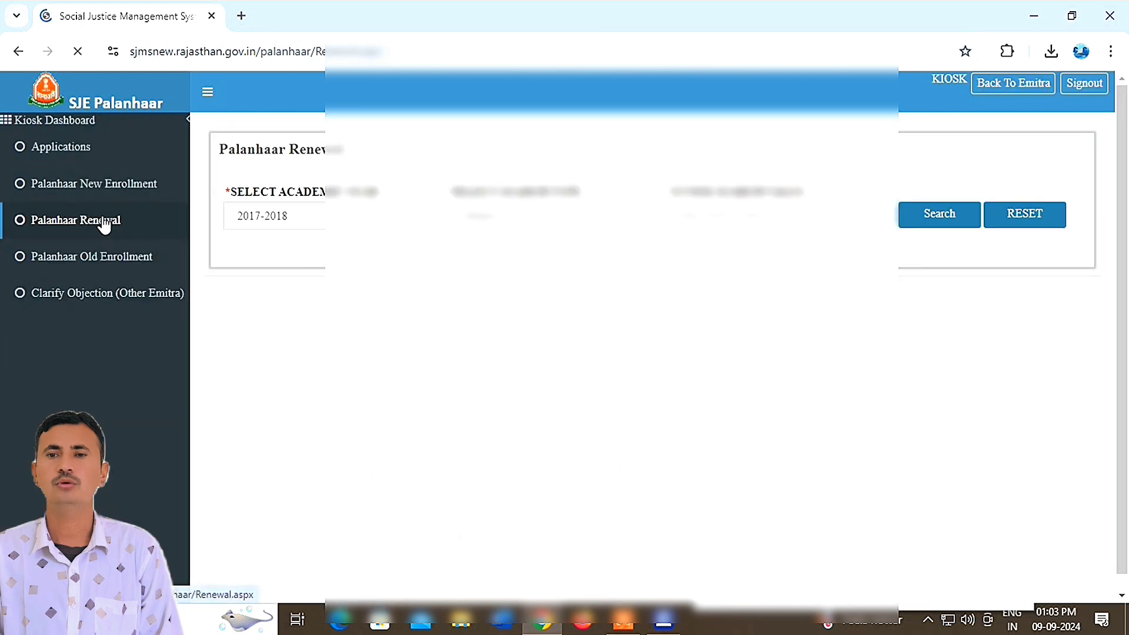
{"action": "left_click", "coordinate": [356, 218]}
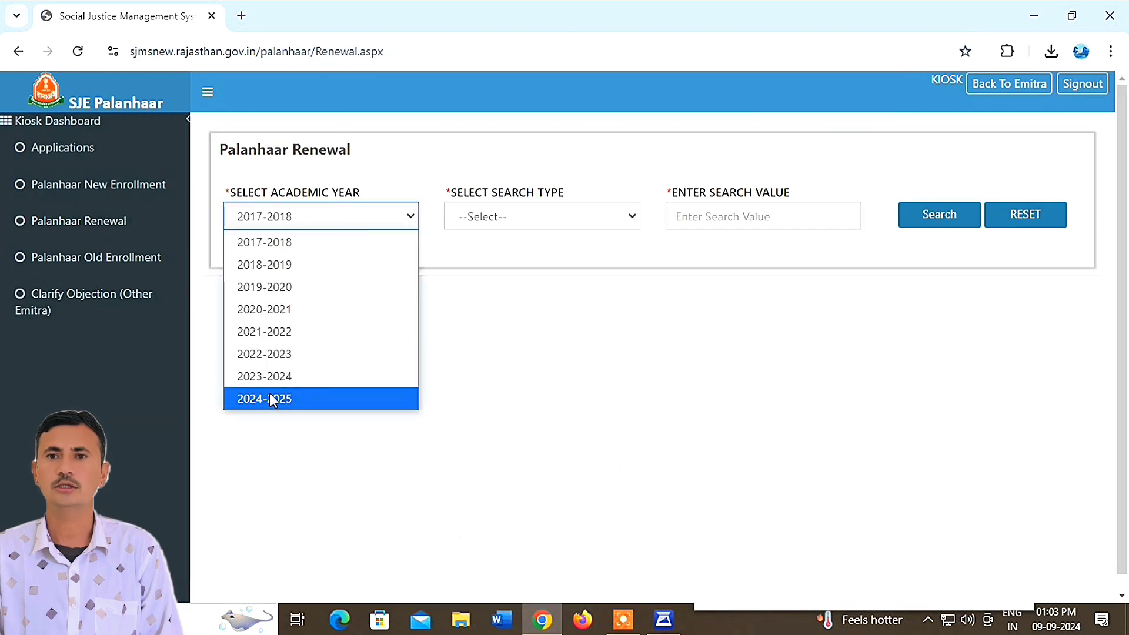
{"action": "left_click", "coordinate": [276, 399]}
{"action": "left_click", "coordinate": [506, 216]}
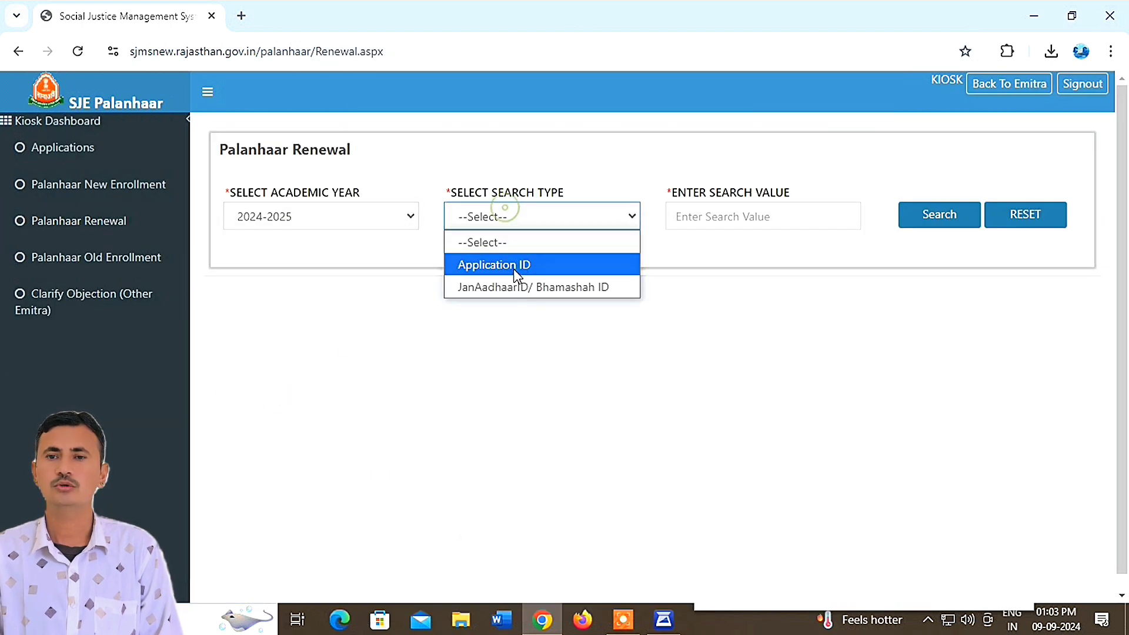
{"action": "left_click", "coordinate": [513, 264]}
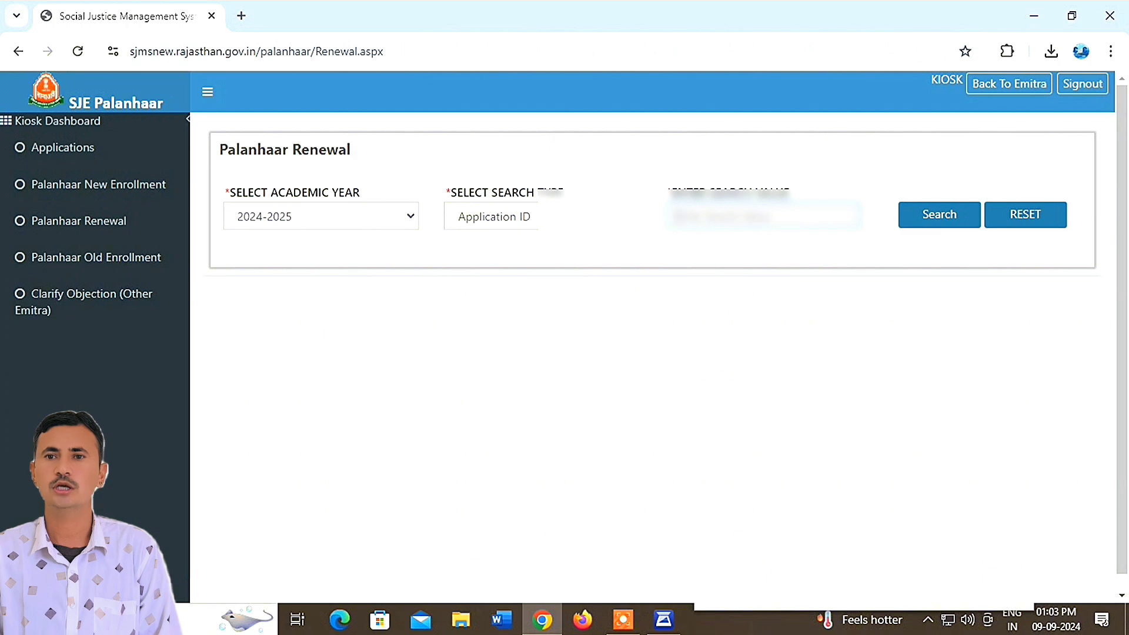
{"action": "key", "text": "ctrl+v"}
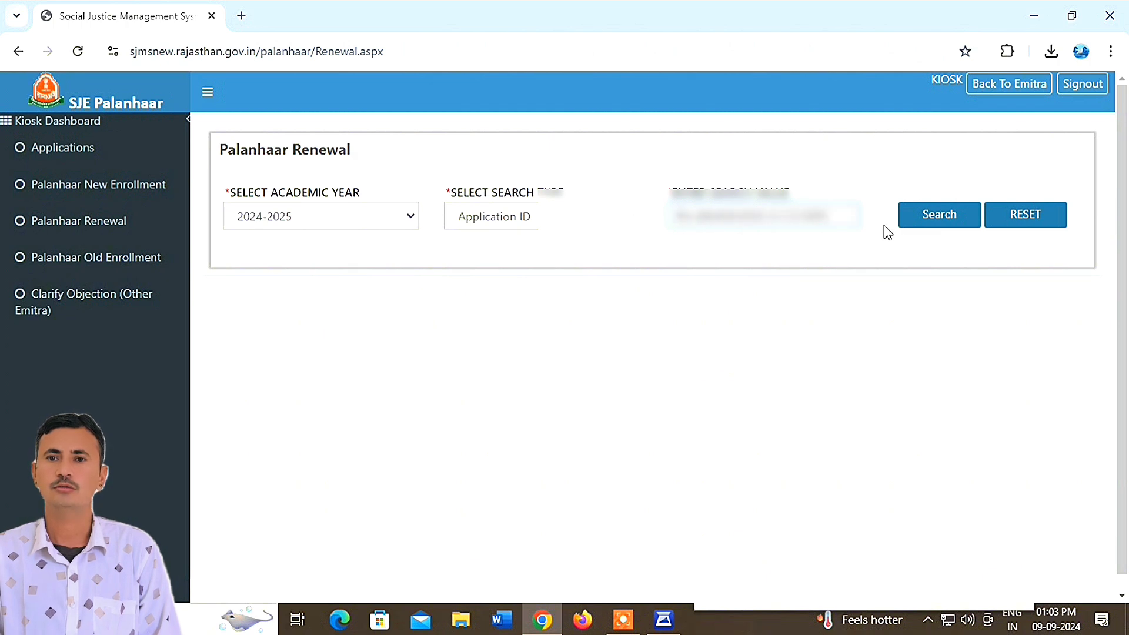
{"action": "left_click", "coordinate": [943, 216]}
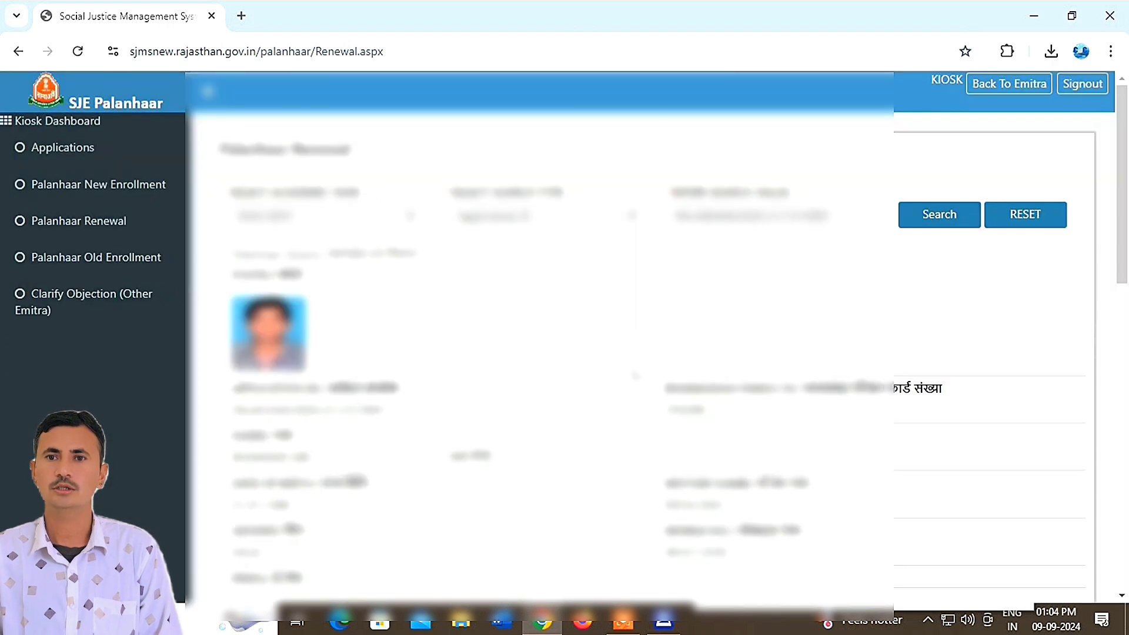
- Confirm both children read VERIFICATION PENDING, then scroll down to the child ID verification field
{"action": "scroll", "coordinate": [635, 374], "scroll_direction": "down", "scroll_amount": 7}
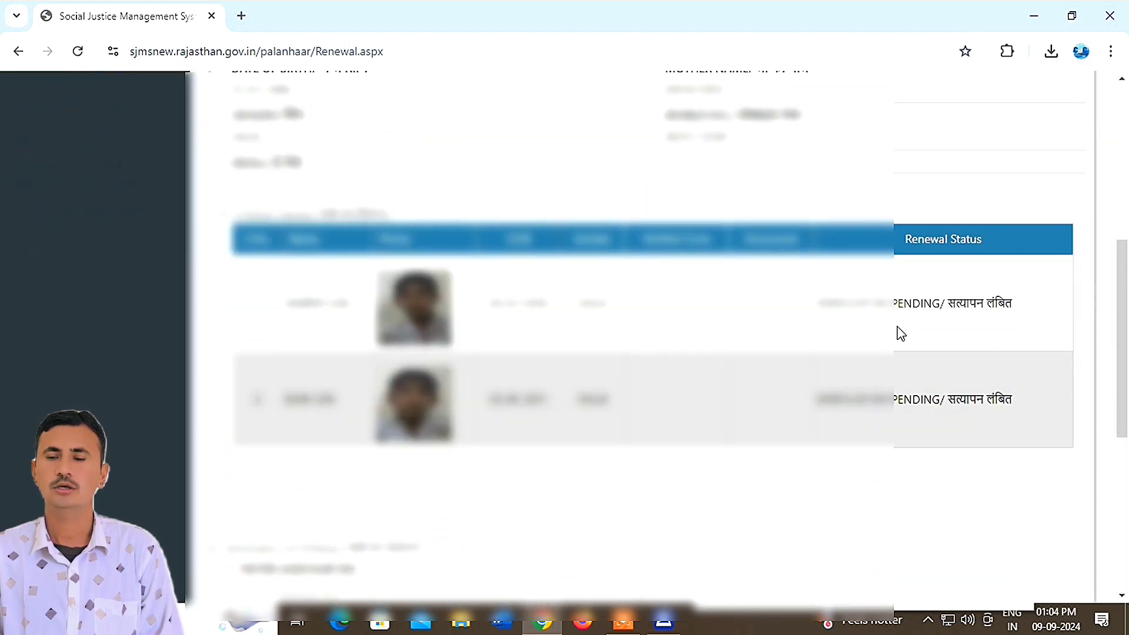
{"action": "double_click", "coordinate": [1028, 301]}
{"action": "left_click_drag", "start_coordinate": [1029, 301], "coordinate": [814, 303]}
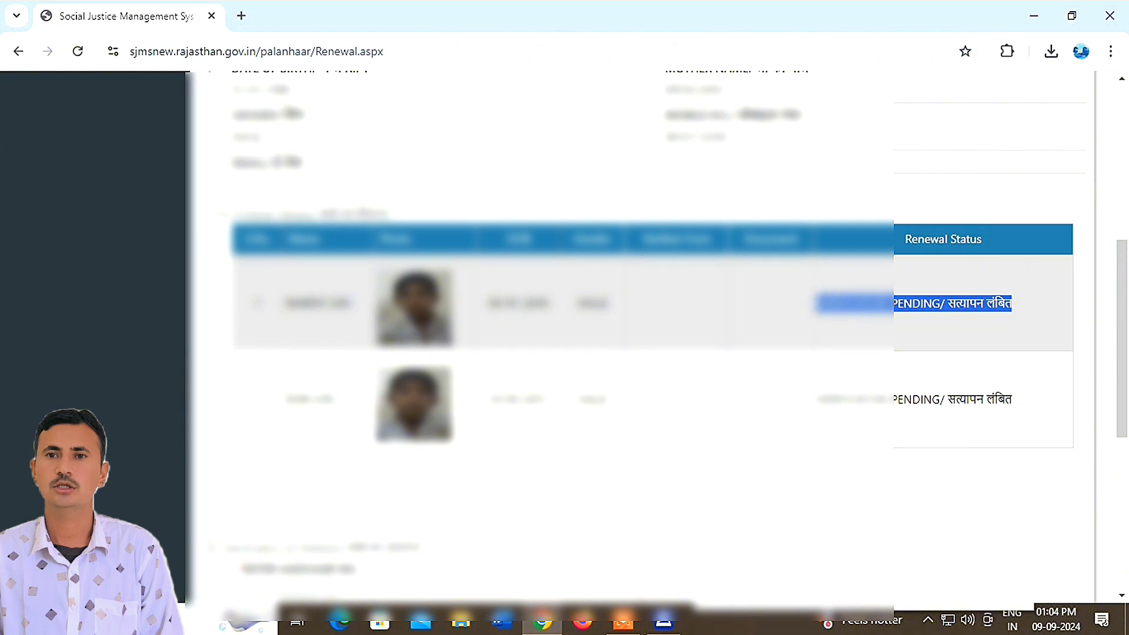
{"action": "left_click_drag", "start_coordinate": [1017, 401], "coordinate": [816, 401]}
{"action": "scroll", "coordinate": [825, 463], "scroll_direction": "down", "scroll_amount": 4}
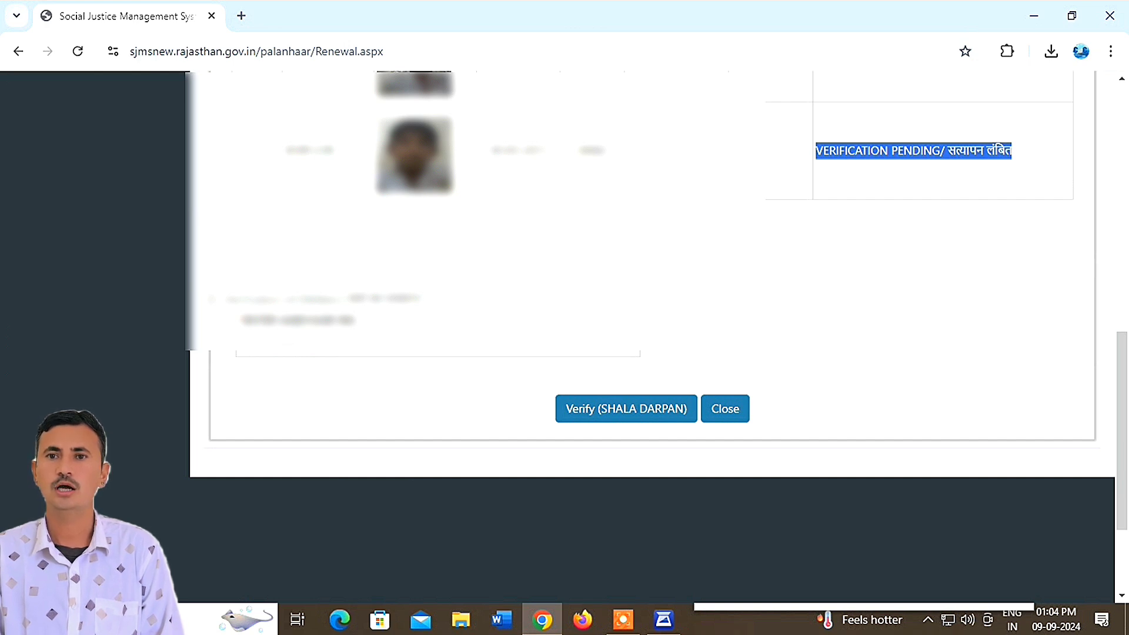
{"action": "left_click_drag", "start_coordinate": [419, 298], "coordinate": [240, 320]}
- Enter the child's ID, run the Shala Darpan verification and dismiss the returned message
{"action": "left_click", "coordinate": [241, 320]}
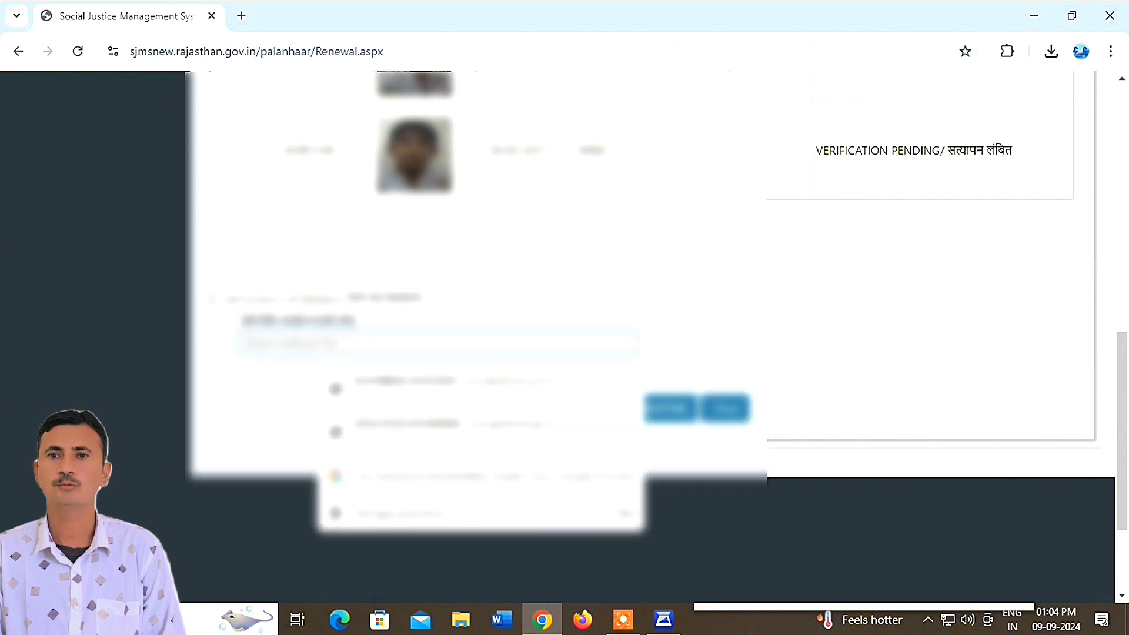
{"action": "key", "text": "Escape"}
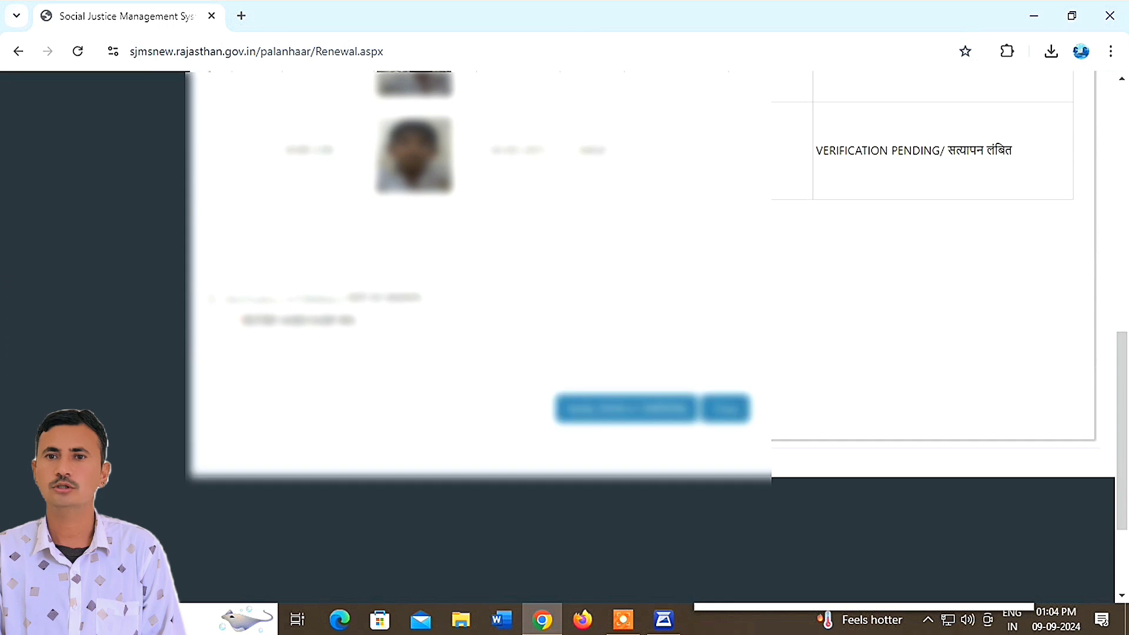
{"action": "key", "text": "Down"}
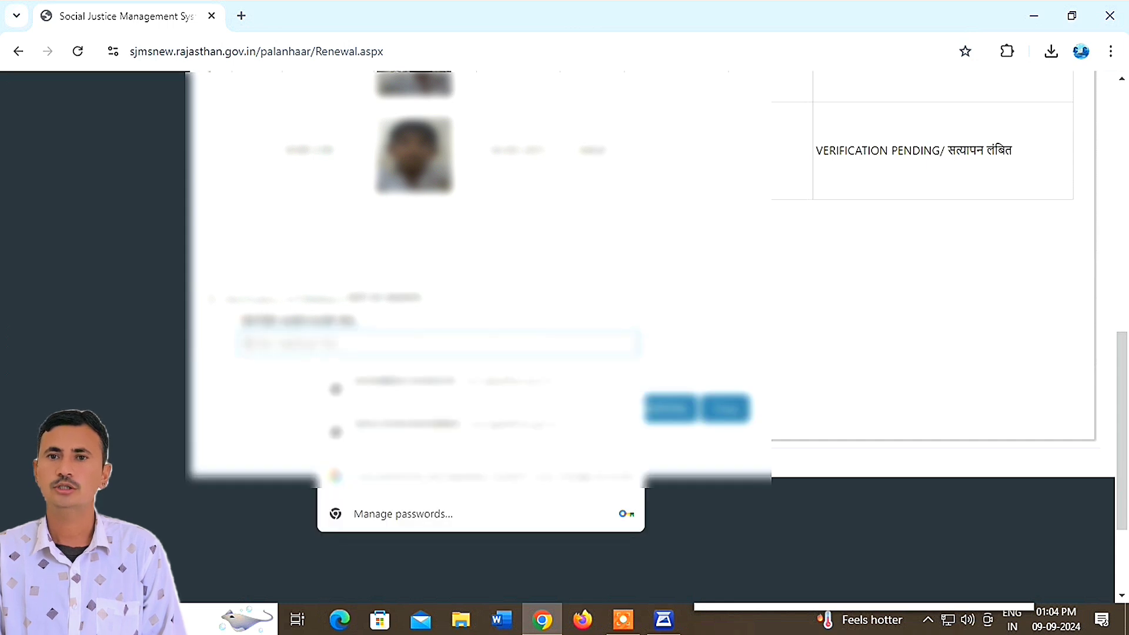
{"action": "key", "text": "Escape"}
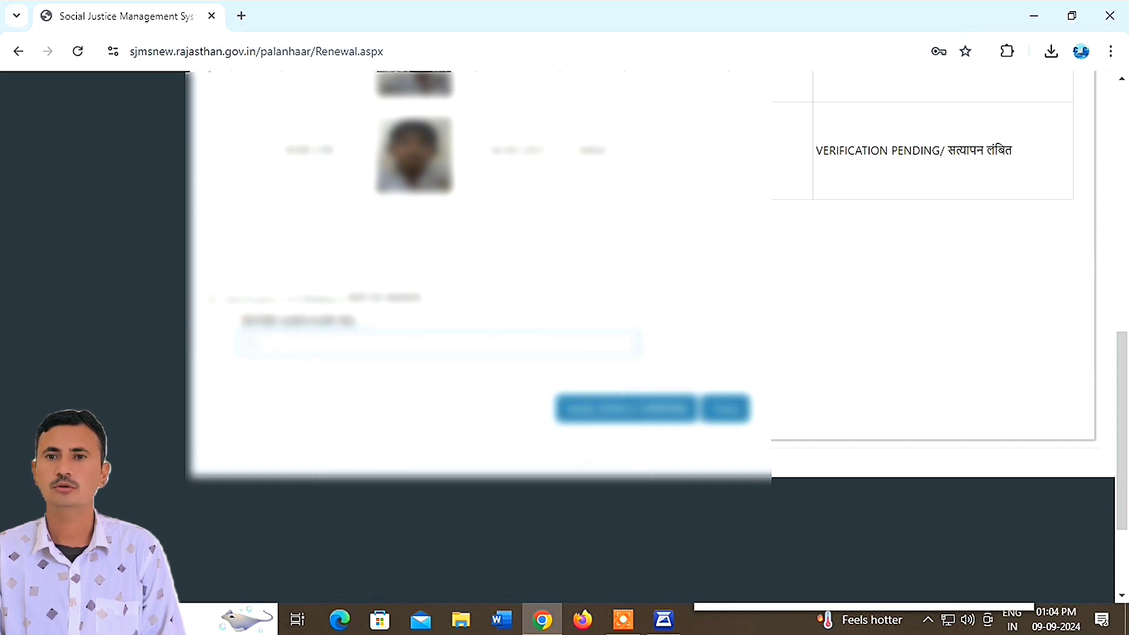
{"action": "key", "text": "Down"}
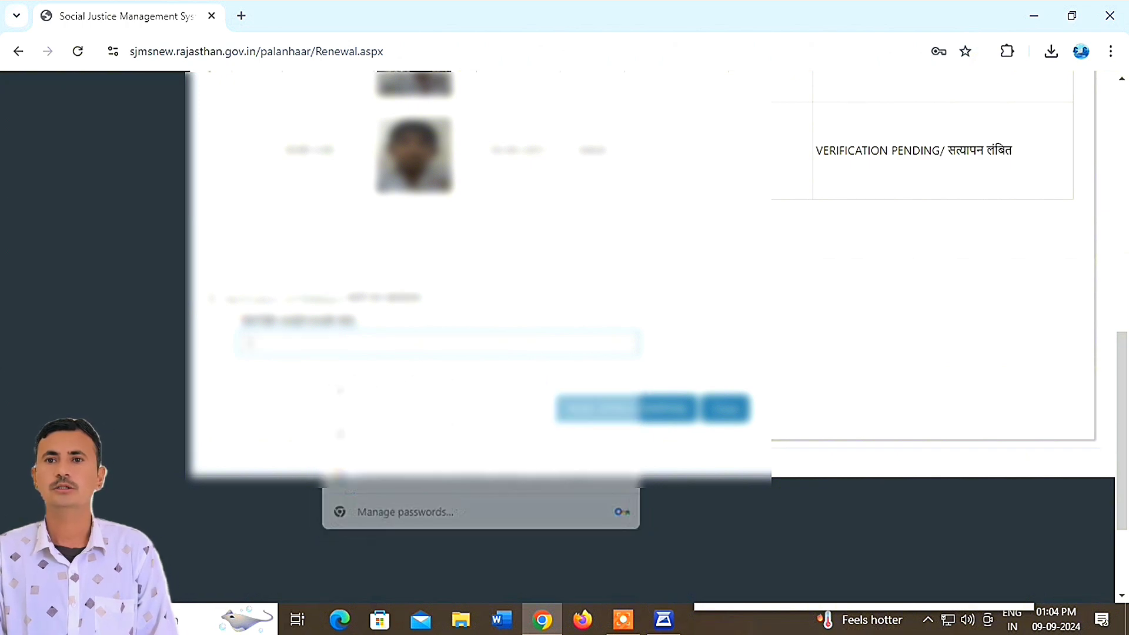
{"action": "key", "text": "Escape"}
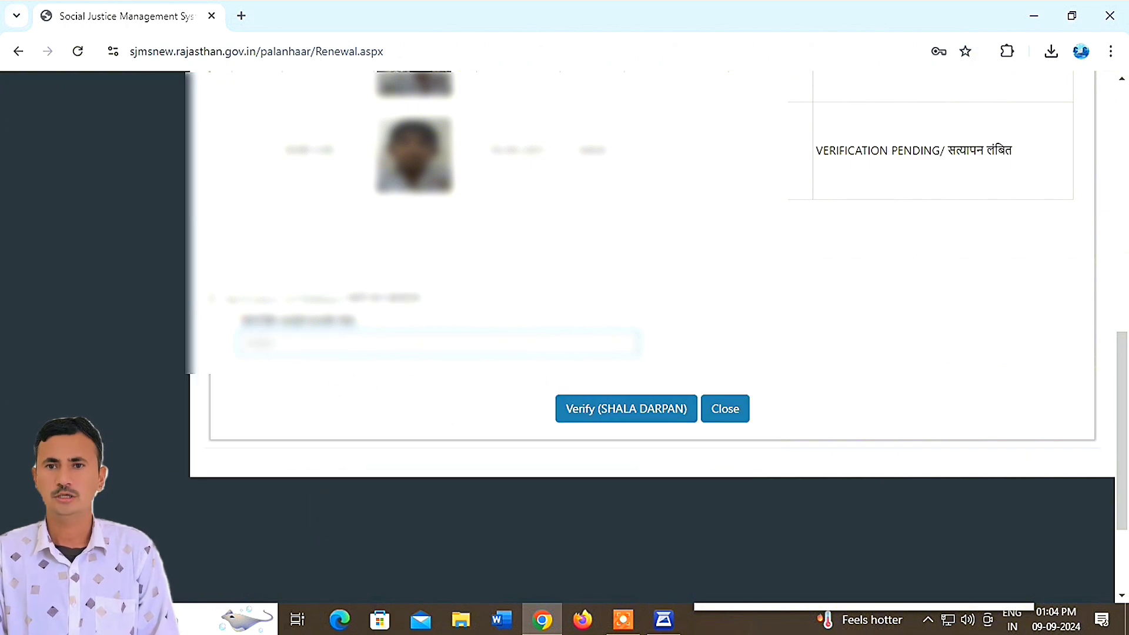
{"action": "type", "text": "1"}
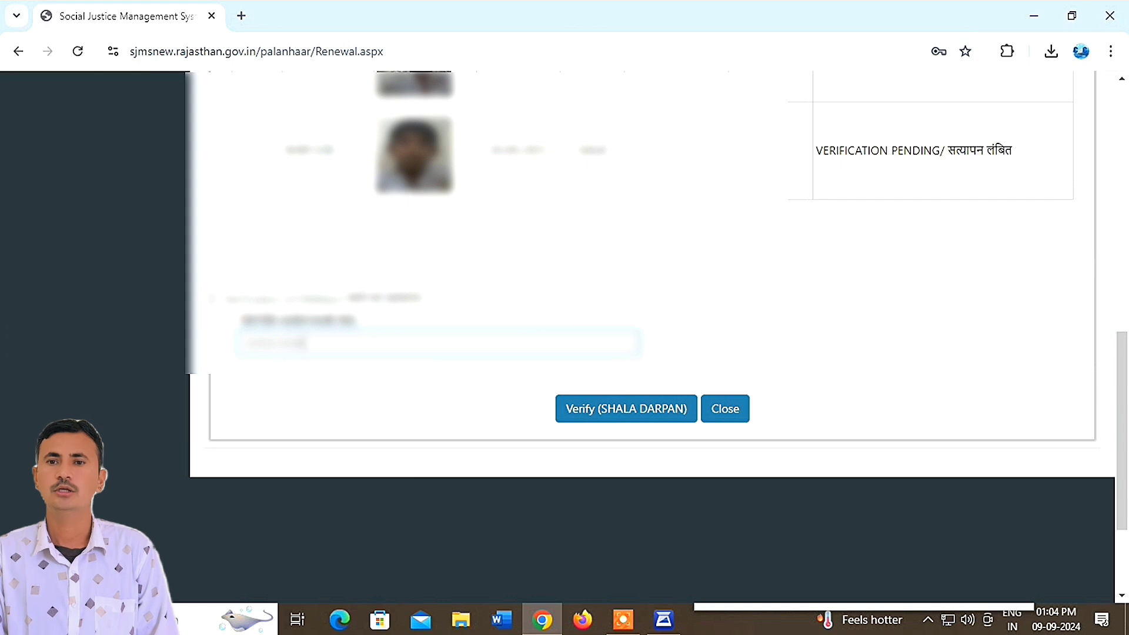
{"action": "left_click", "coordinate": [612, 409]}
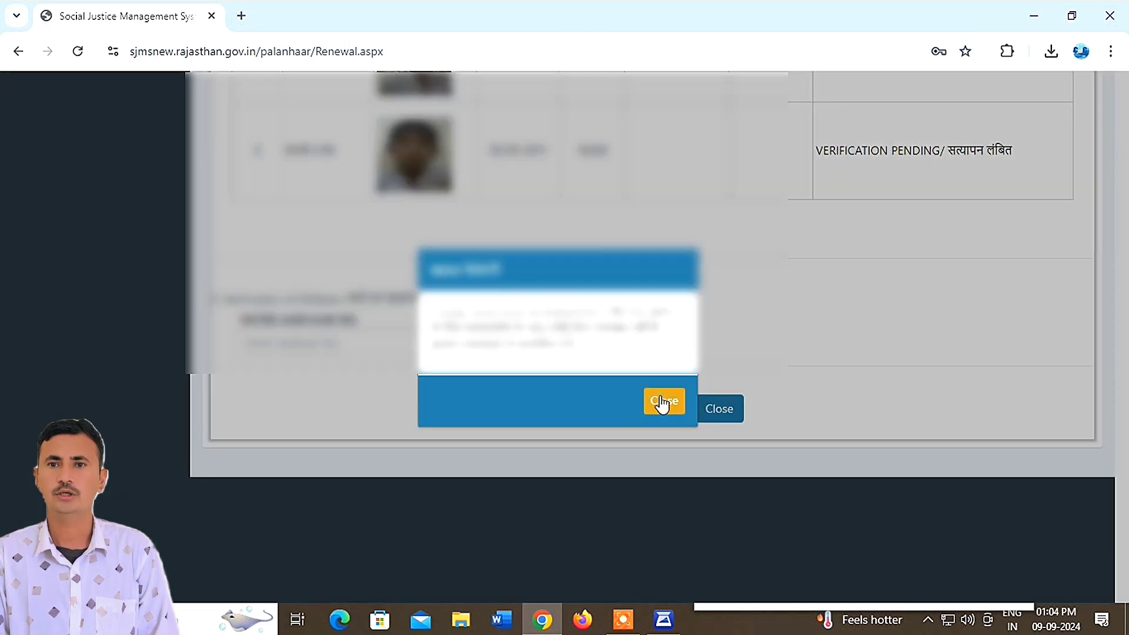
{"action": "left_click", "coordinate": [661, 400]}
- Switch to Bhamashah verification and submit the child's Bhamashah number
{"action": "left_click", "coordinate": [624, 407]}
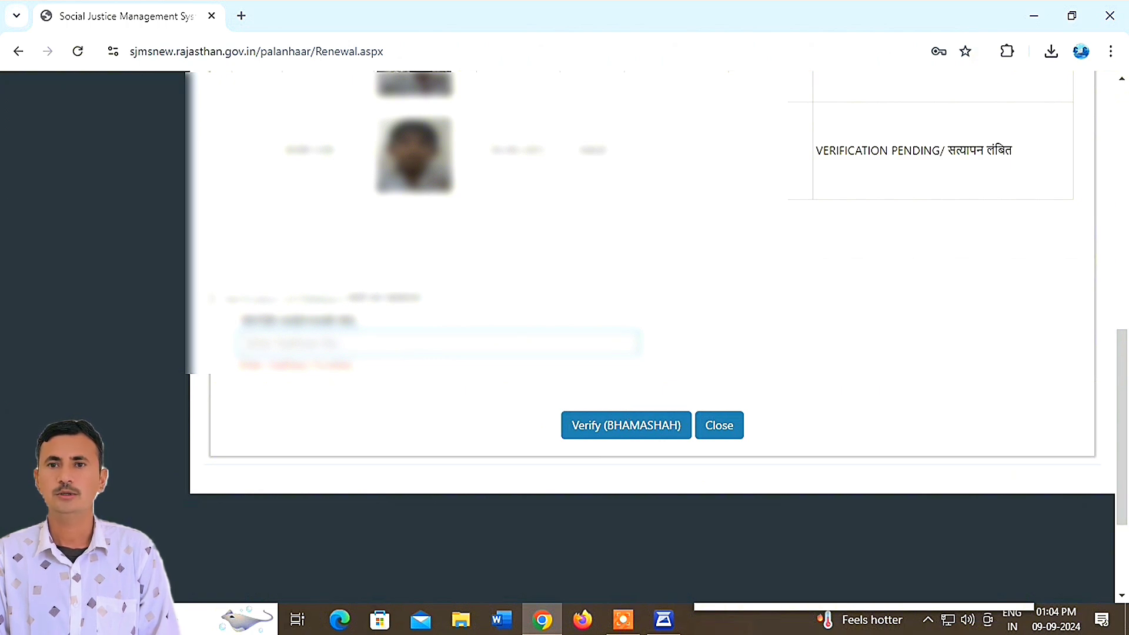
{"action": "type", "text": "1"}
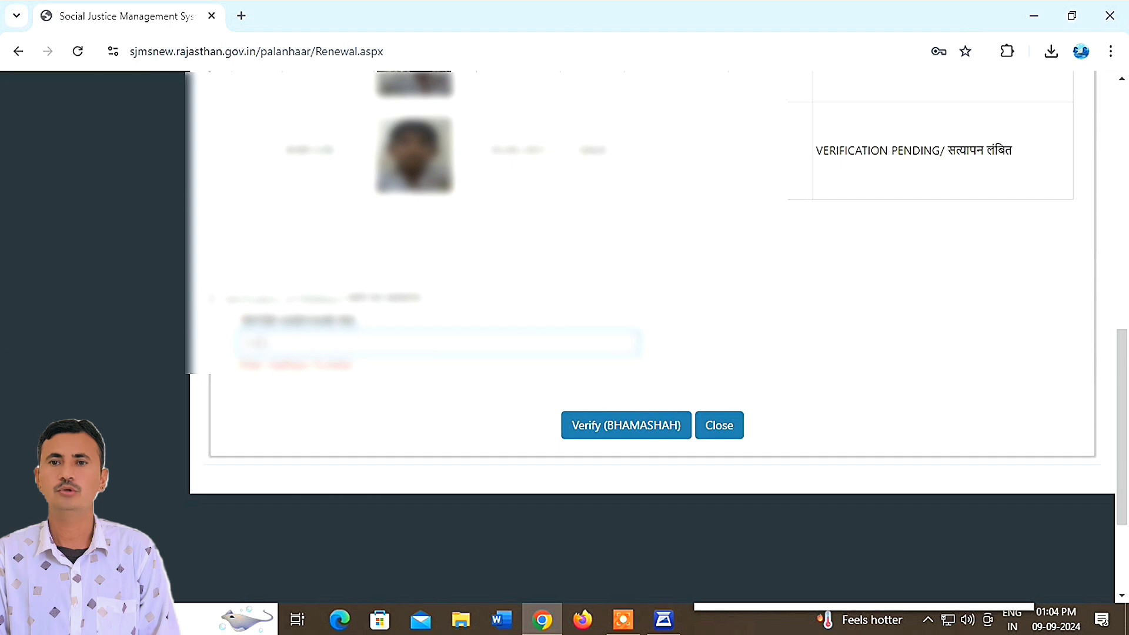
{"action": "type", "text": "1"}
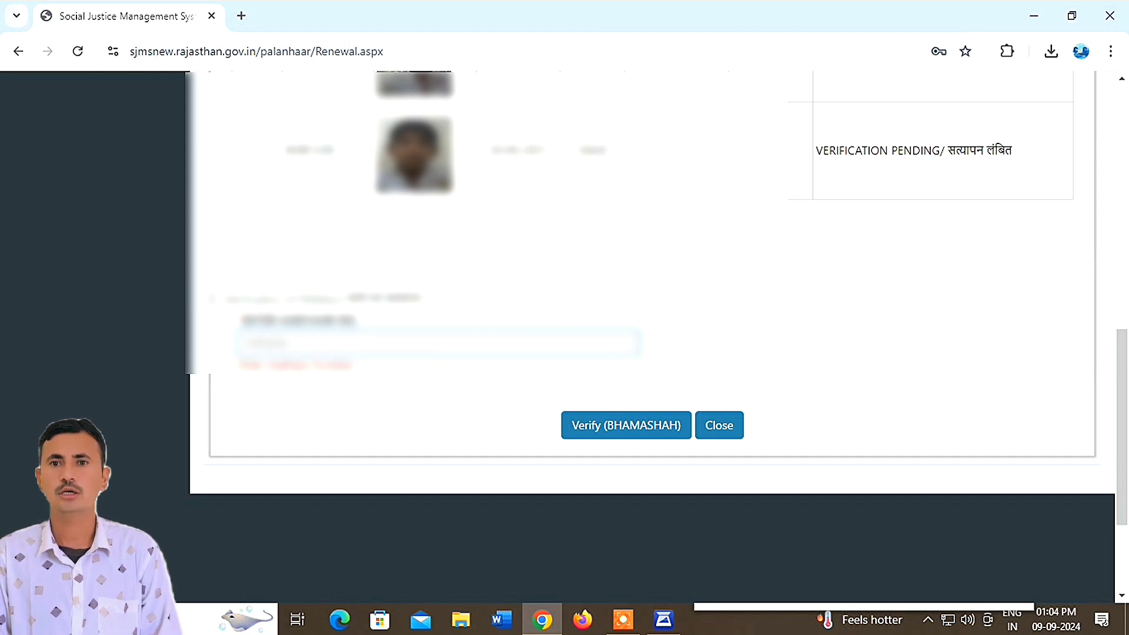
{"action": "type", "text": "1"}
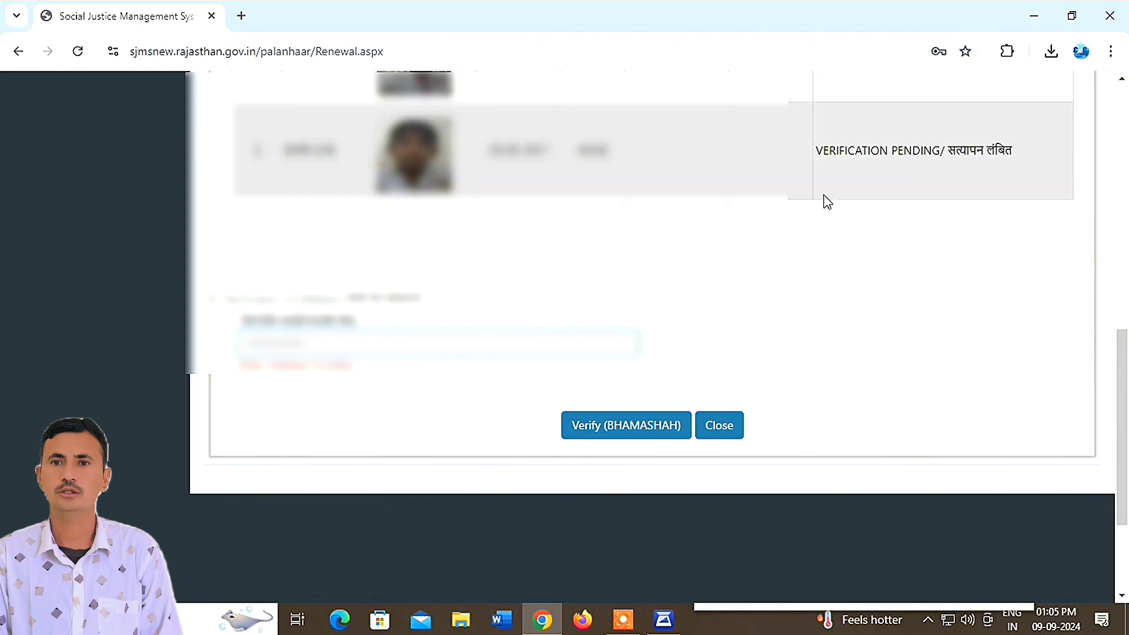
{"action": "left_click", "coordinate": [643, 422]}
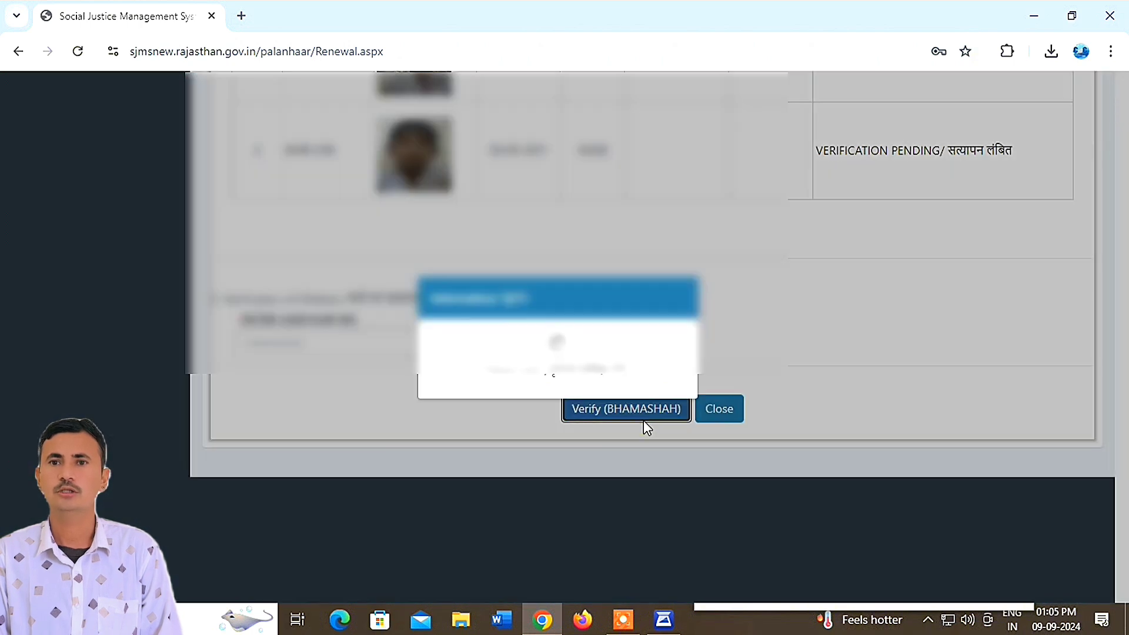
- Set the child's study class type to School (Private) and the class to 7
{"action": "scroll", "coordinate": [534, 433], "scroll_direction": "down", "scroll_amount": 3}
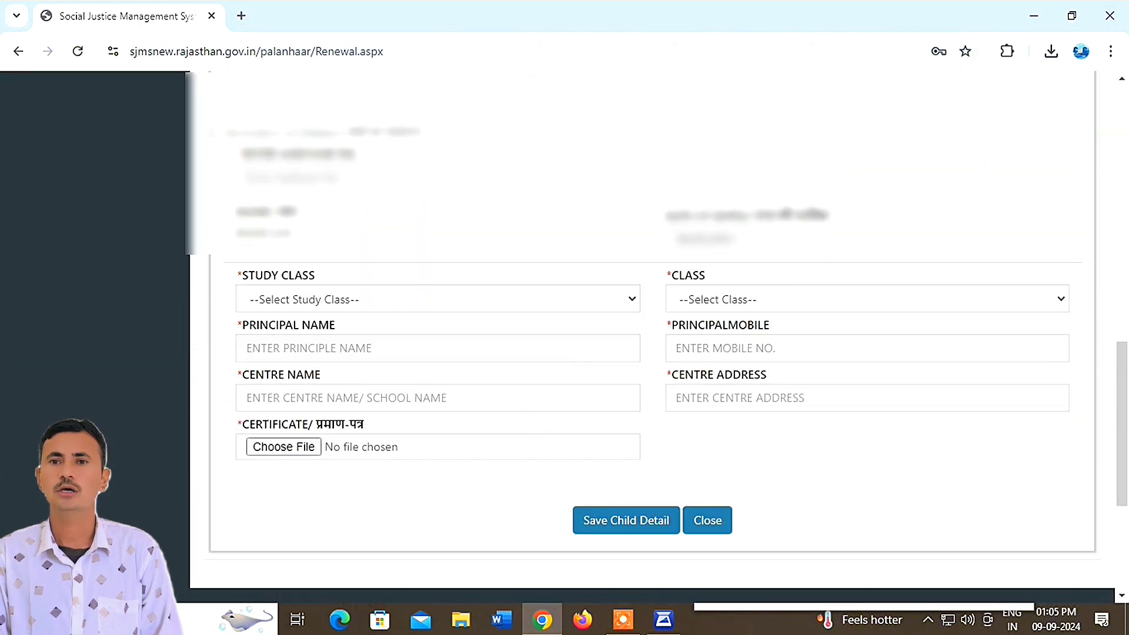
{"action": "left_click", "coordinate": [354, 299]}
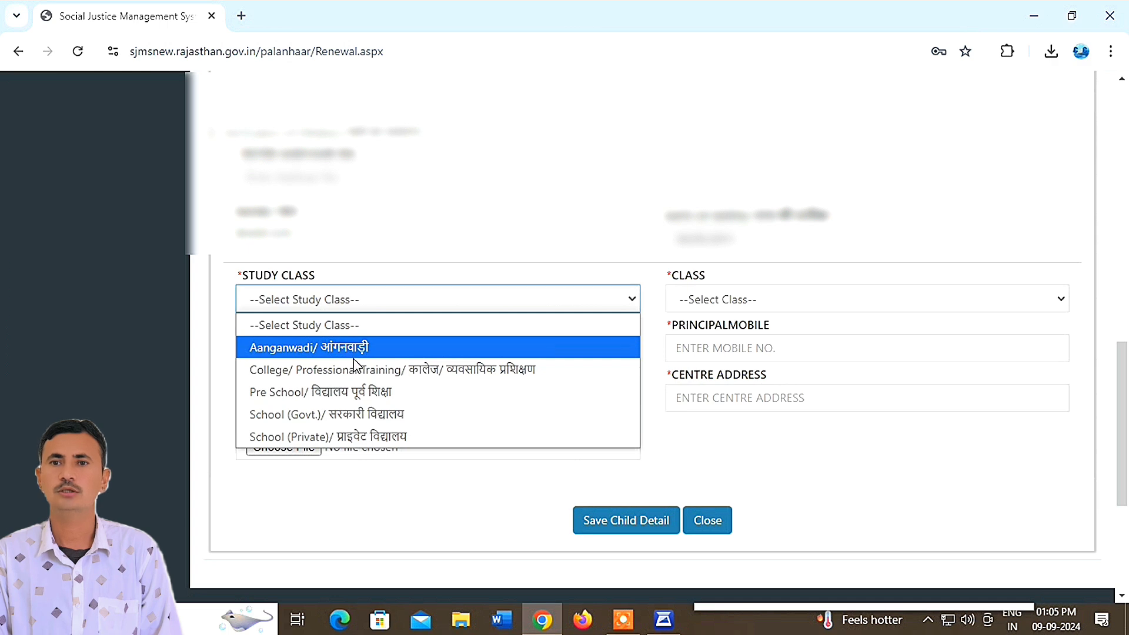
{"action": "left_click", "coordinate": [380, 436]}
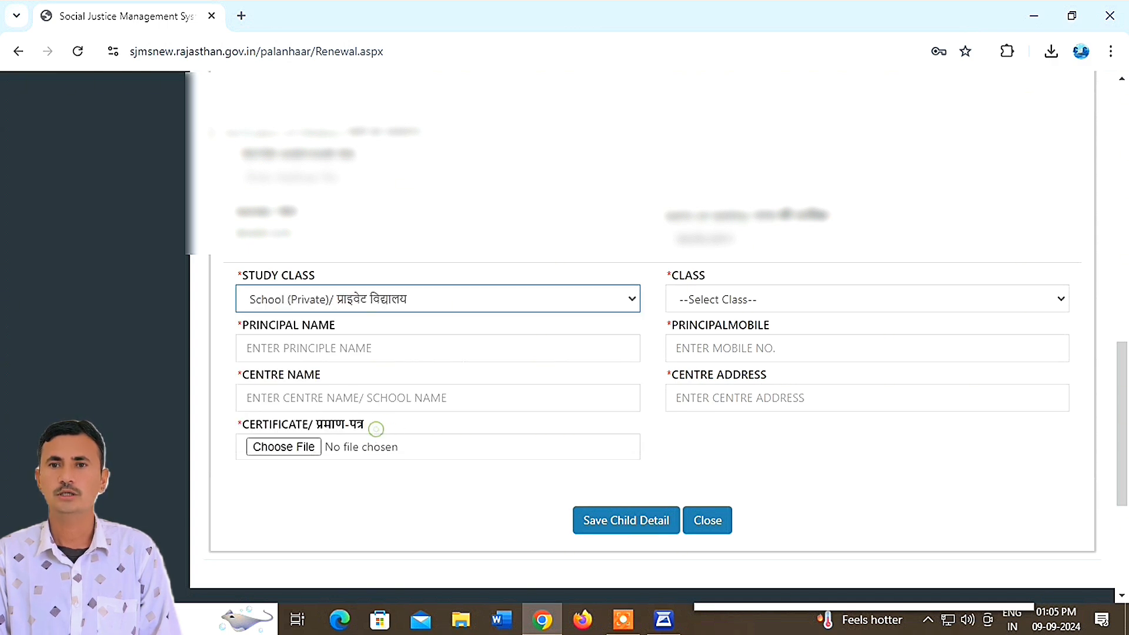
{"action": "left_click", "coordinate": [715, 303]}
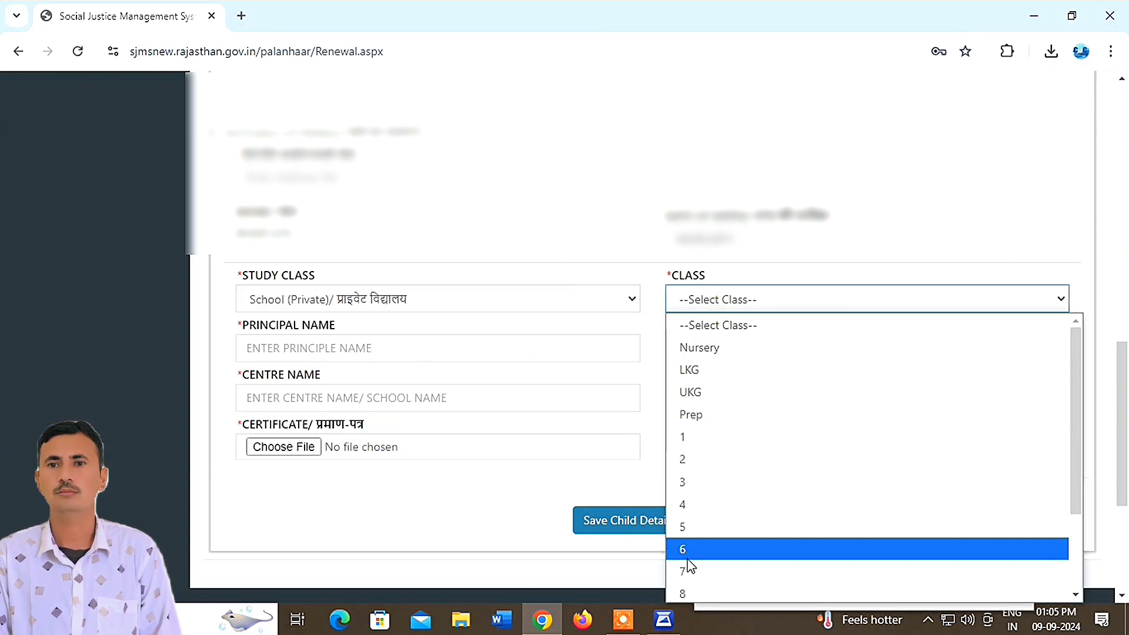
{"action": "left_click", "coordinate": [684, 549]}
{"action": "left_click", "coordinate": [740, 301]}
{"action": "left_click", "coordinate": [685, 570]}
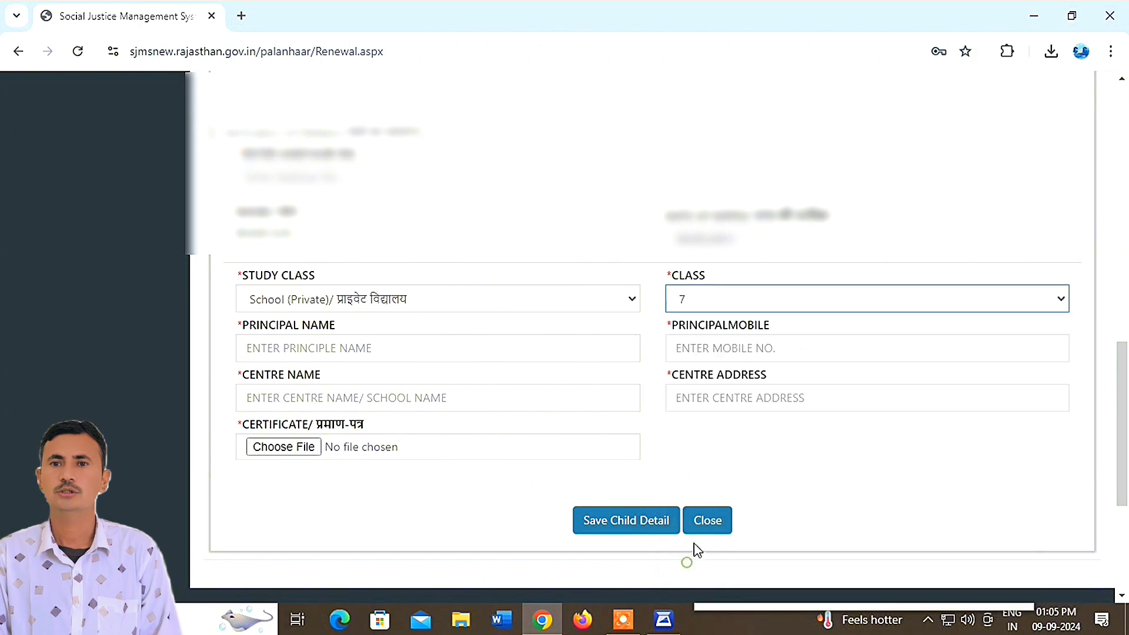
- Enter the principal's name and fill in the remaining numeric child detail fields
{"action": "left_click", "coordinate": [381, 351]}
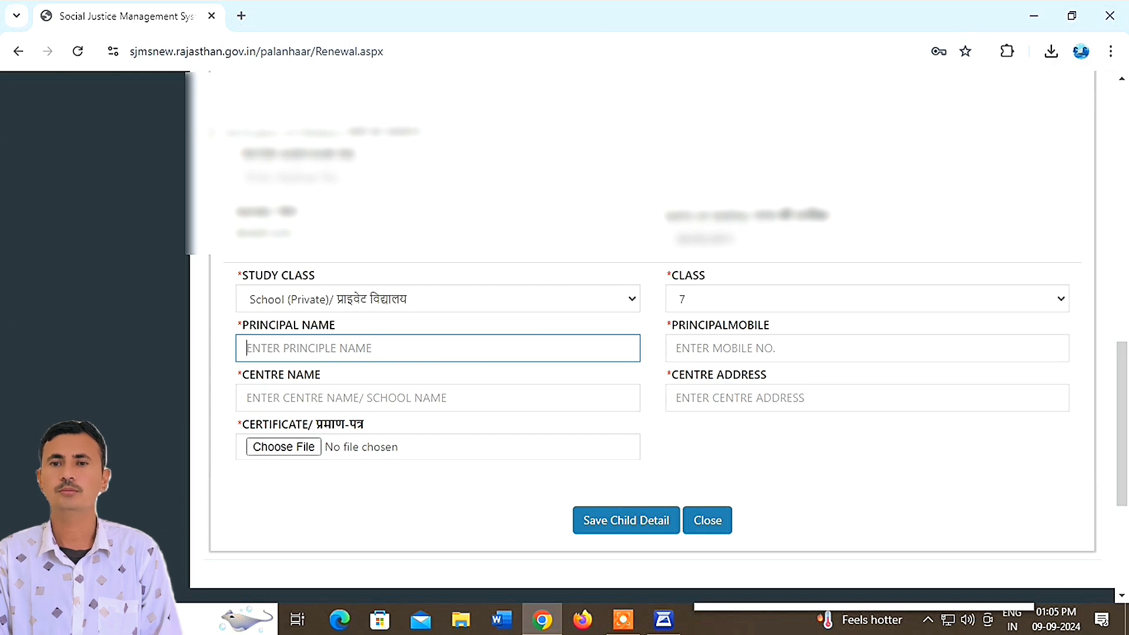
{"action": "type", "text": "Anil"}
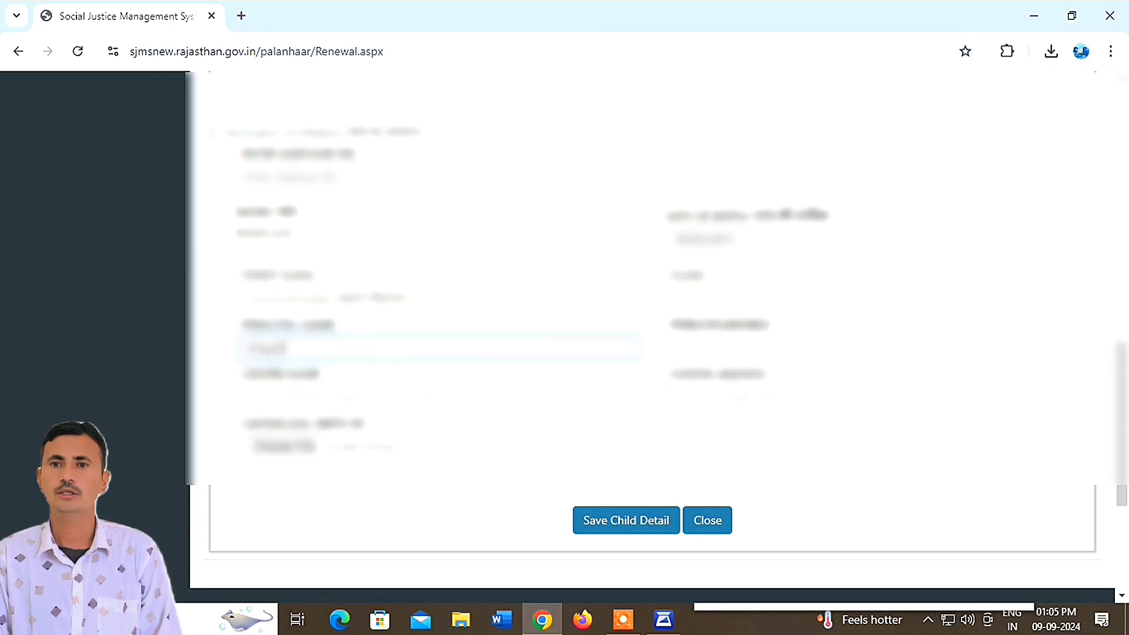
{"action": "type", "text": " K"}
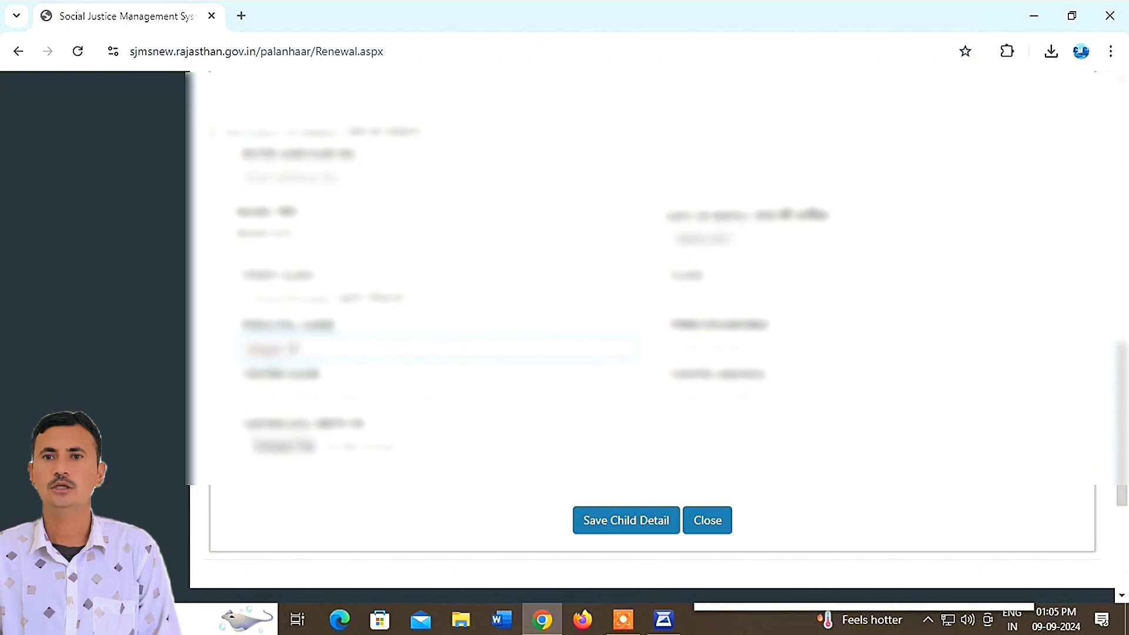
{"action": "key", "text": "Tab"}
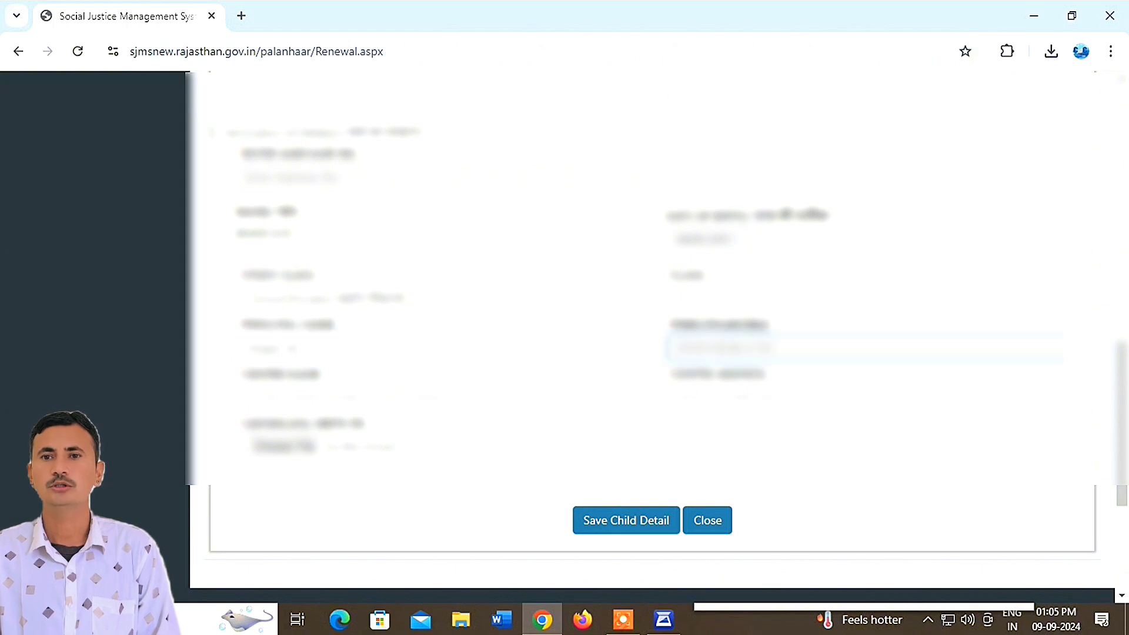
{"action": "type", "text": "10"}
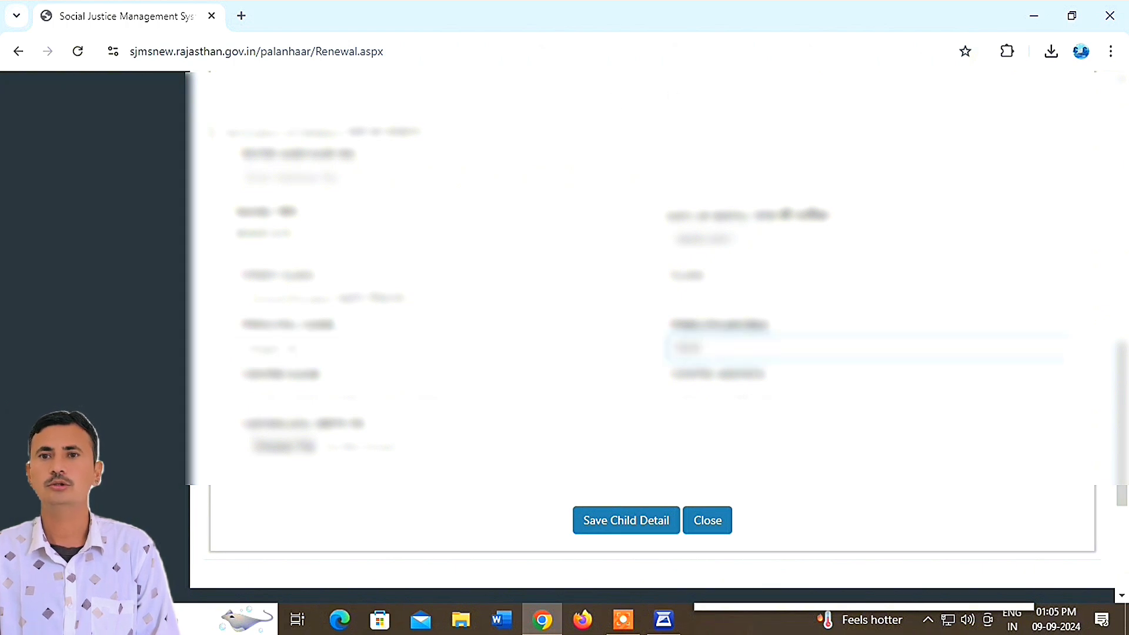
{"action": "type", "text": "123456"}
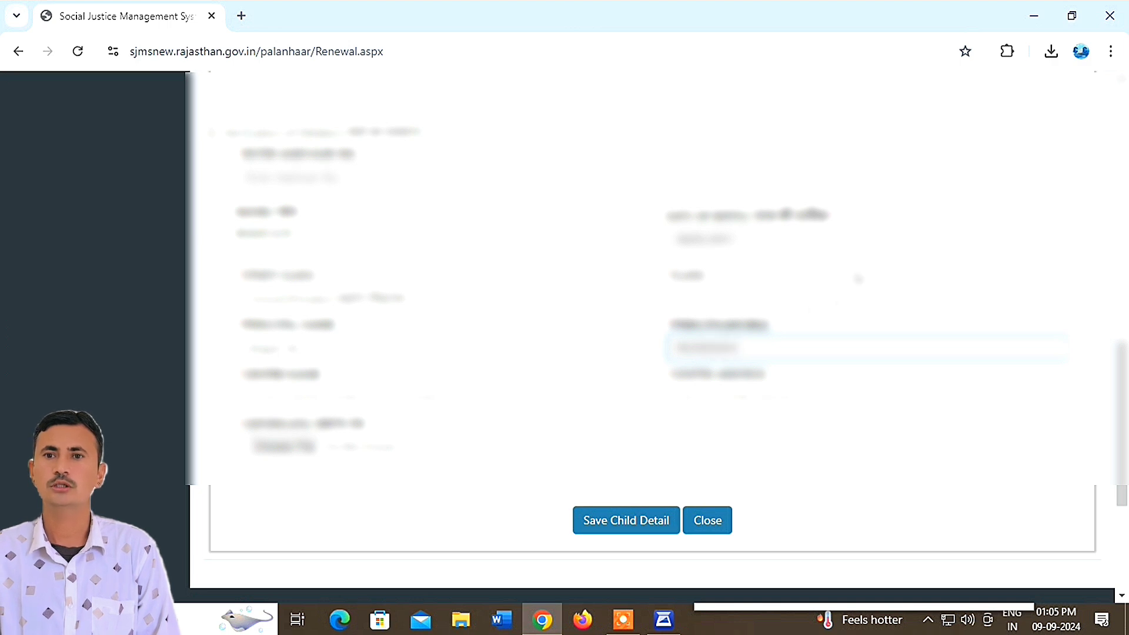
{"action": "left_click", "coordinate": [423, 398]}
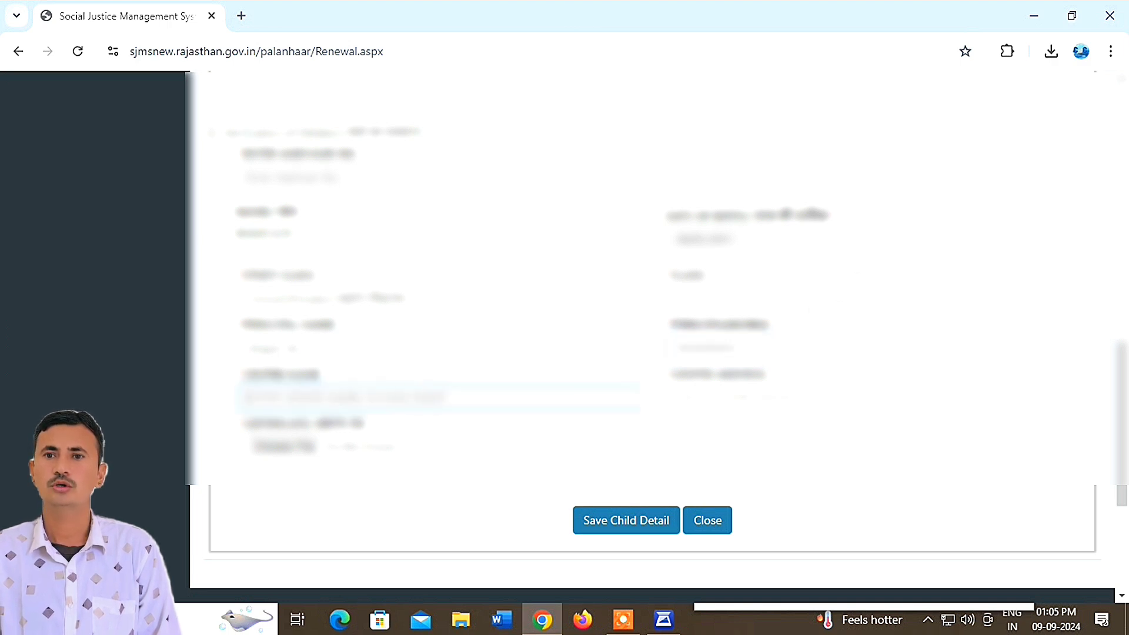
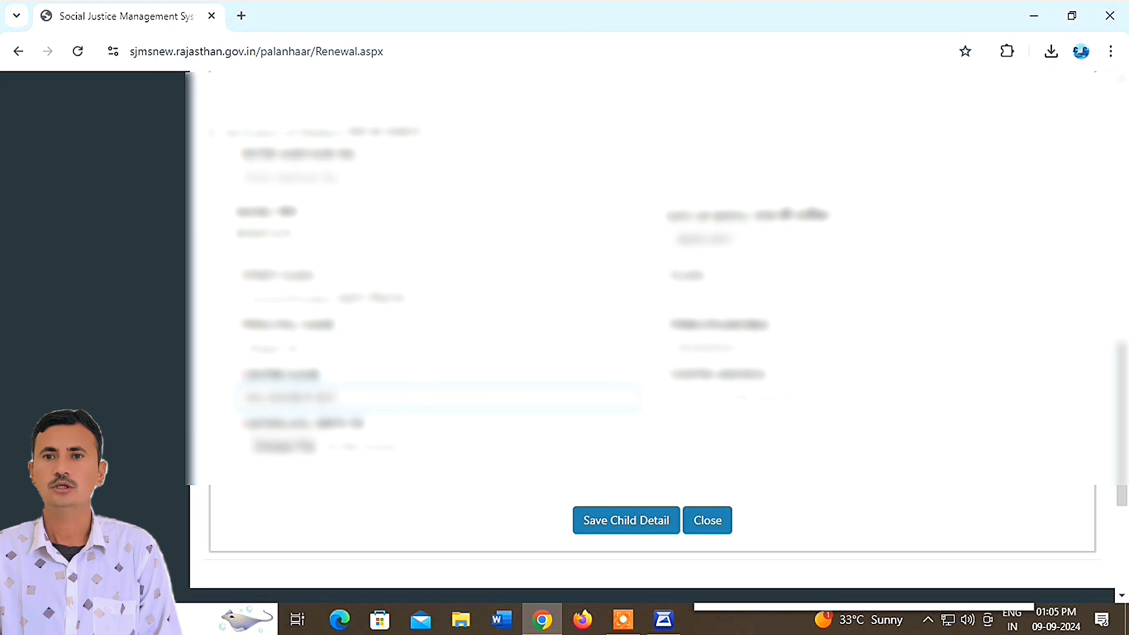
{"action": "left_click", "coordinate": [682, 397]}
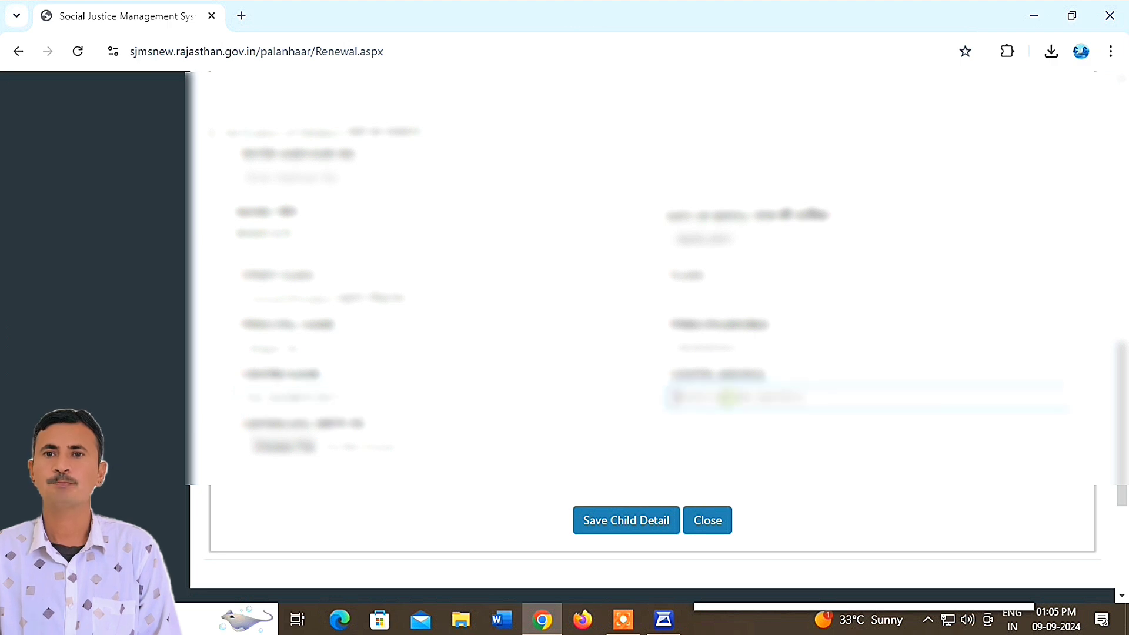
{"action": "type", "text": "1234"}
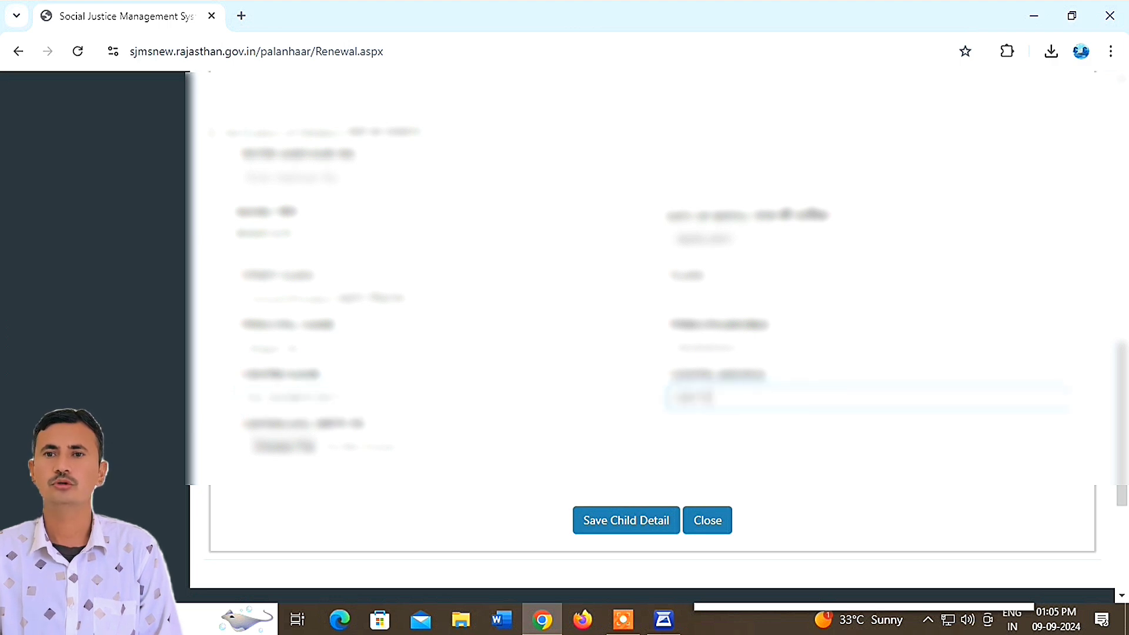
- Attach the image file from the Desktop as the child's document
{"action": "left_click", "coordinate": [303, 446]}
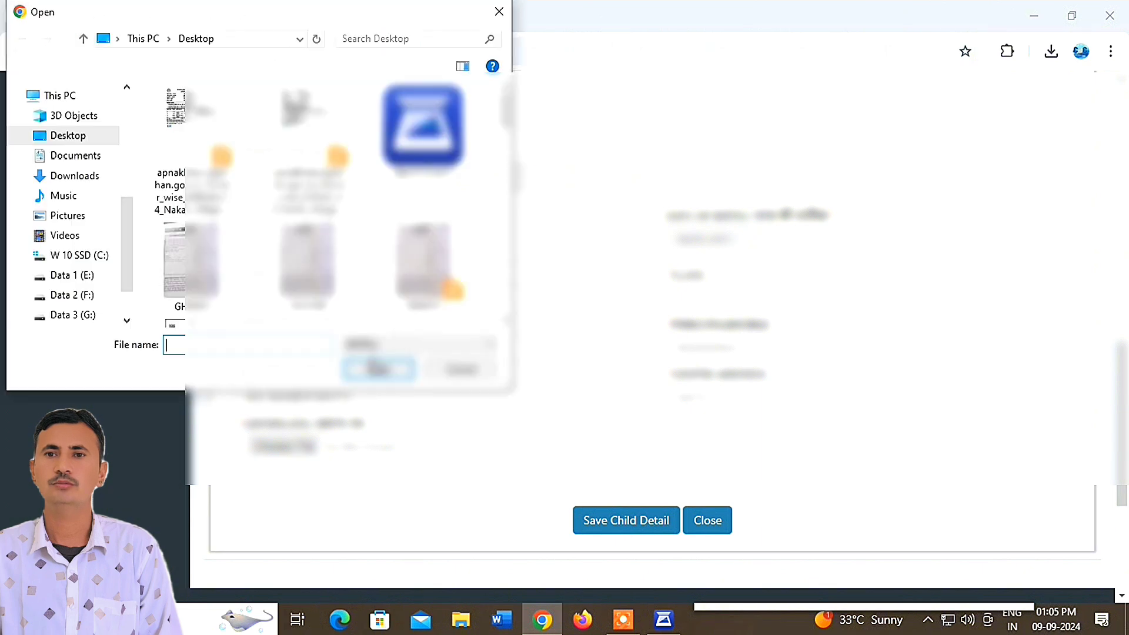
{"action": "scroll", "coordinate": [335, 205], "scroll_direction": "down", "scroll_amount": 5}
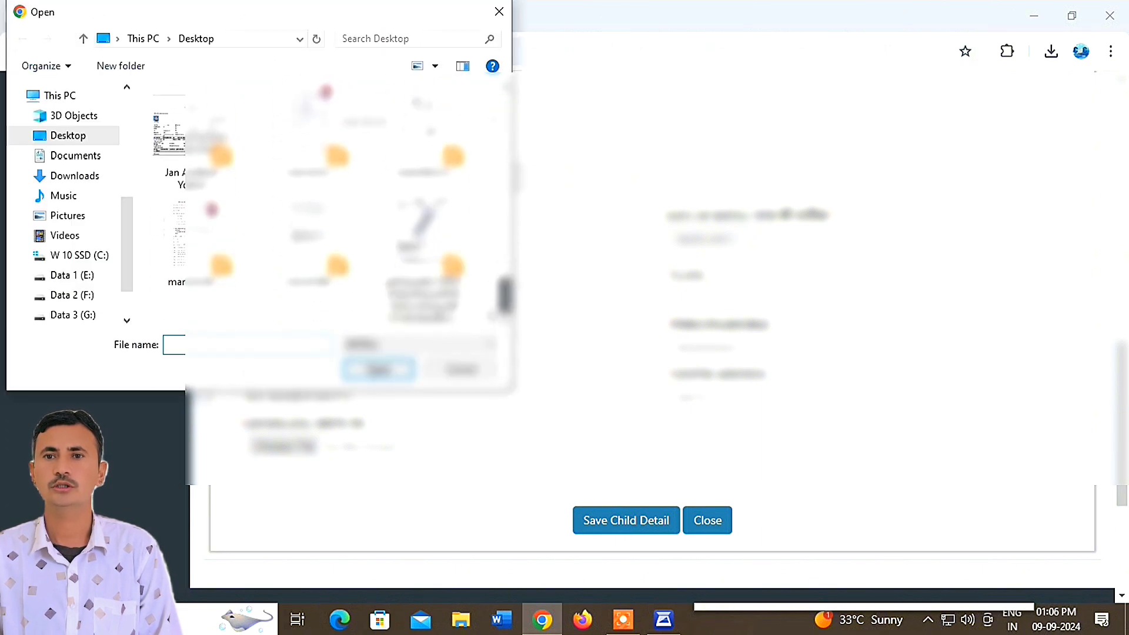
{"action": "scroll", "coordinate": [334, 201], "scroll_direction": "up", "scroll_amount": 5}
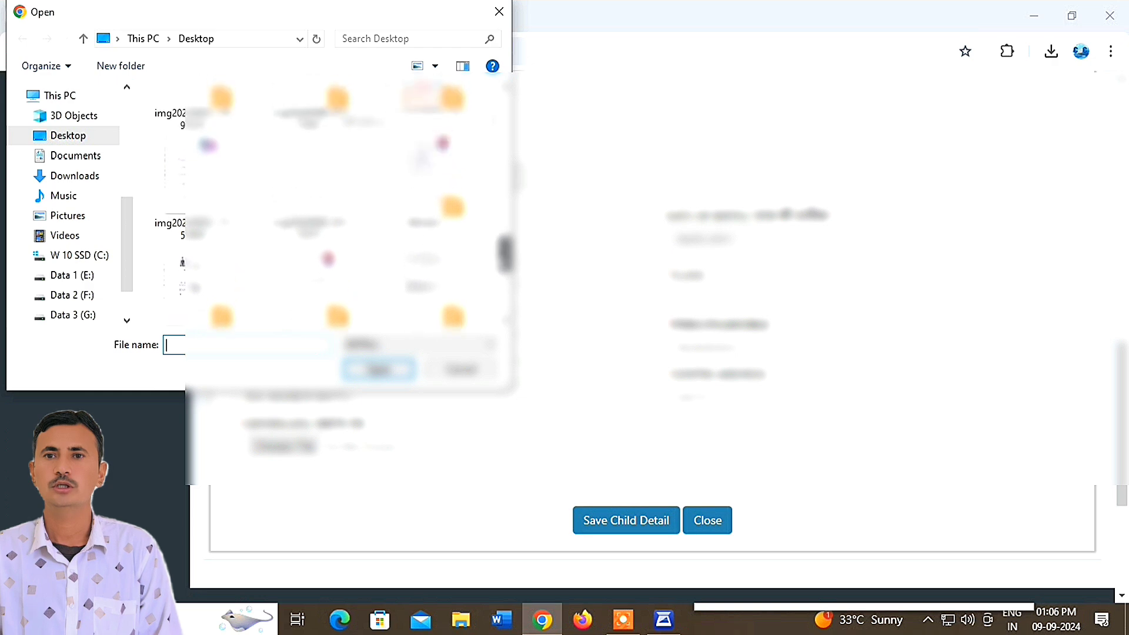
{"action": "scroll", "coordinate": [333, 202], "scroll_direction": "up", "scroll_amount": 1}
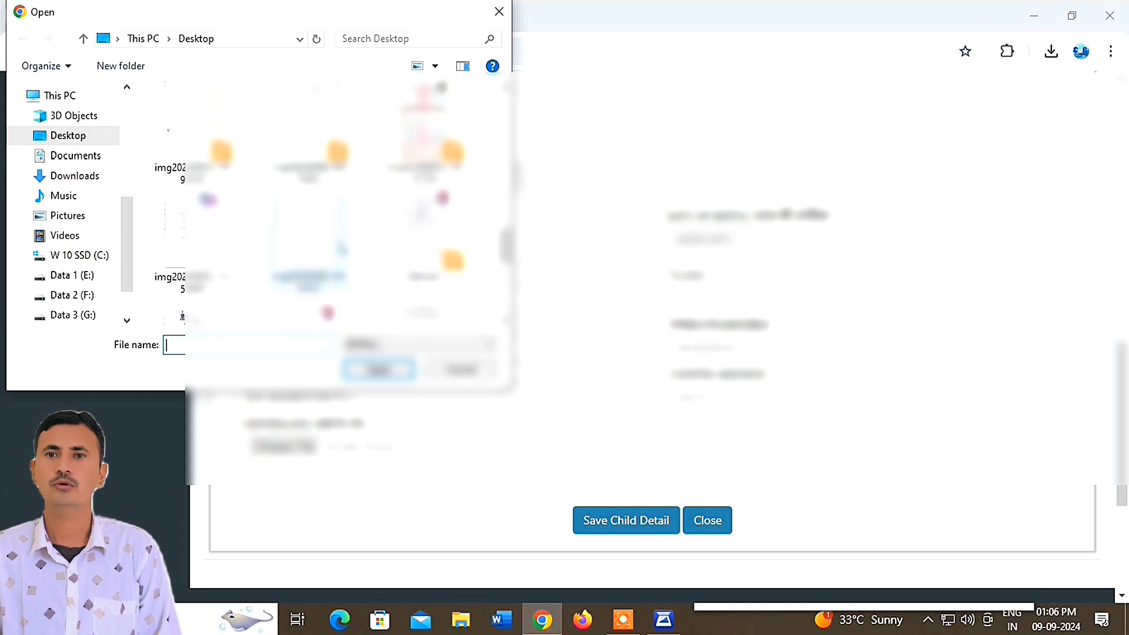
{"action": "left_click", "coordinate": [309, 241]}
{"action": "left_click", "coordinate": [382, 369]}
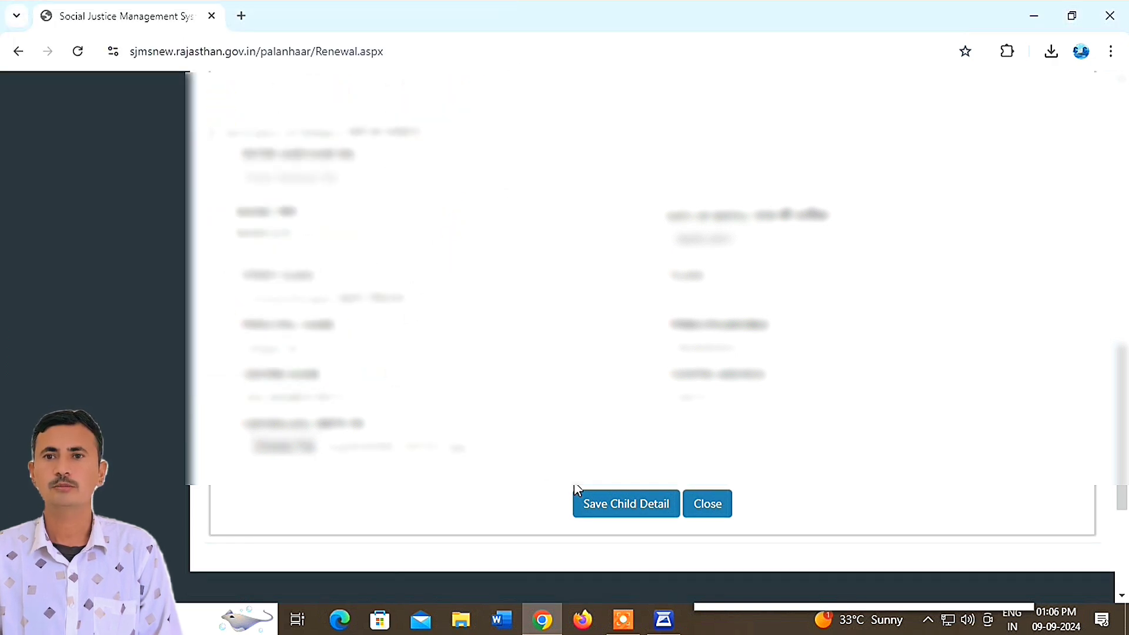
- Save the child's details and dismiss the saved-successfully message
{"action": "left_click", "coordinate": [611, 504]}
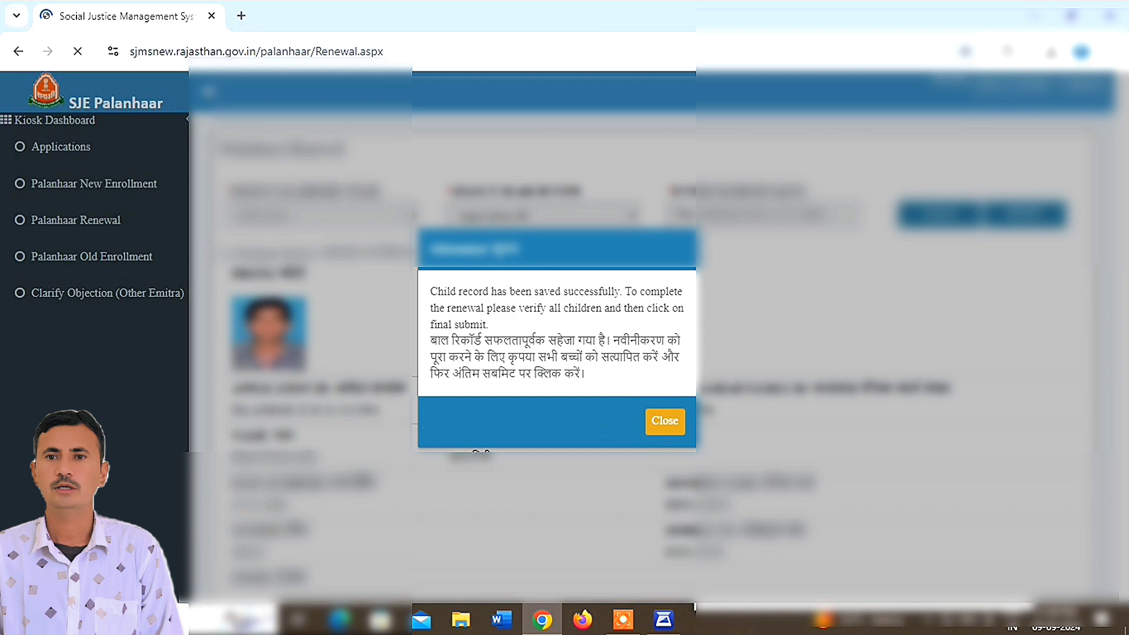
{"action": "left_click_drag", "start_coordinate": [431, 341], "coordinate": [668, 379]}
{"action": "left_click", "coordinate": [631, 385]}
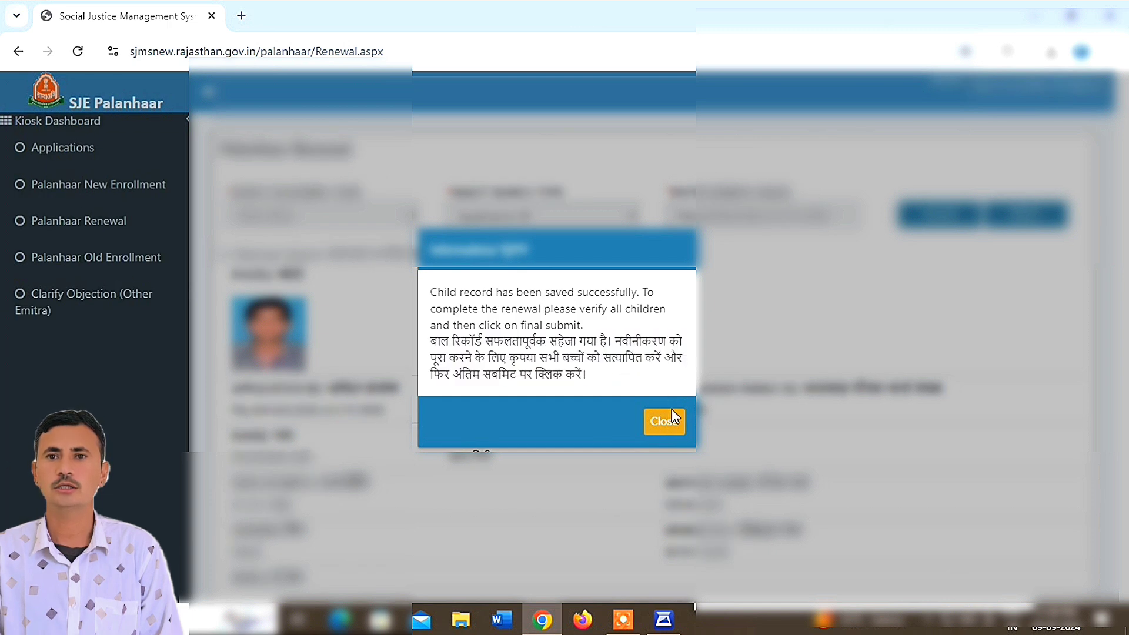
{"action": "left_click", "coordinate": [668, 423]}
- Check the first child now shows VERIFIED, then scroll down to Final Submit
{"action": "scroll", "coordinate": [668, 422], "scroll_direction": "down", "scroll_amount": 5}
{"action": "scroll", "coordinate": [889, 277], "scroll_direction": "down", "scroll_amount": 5}
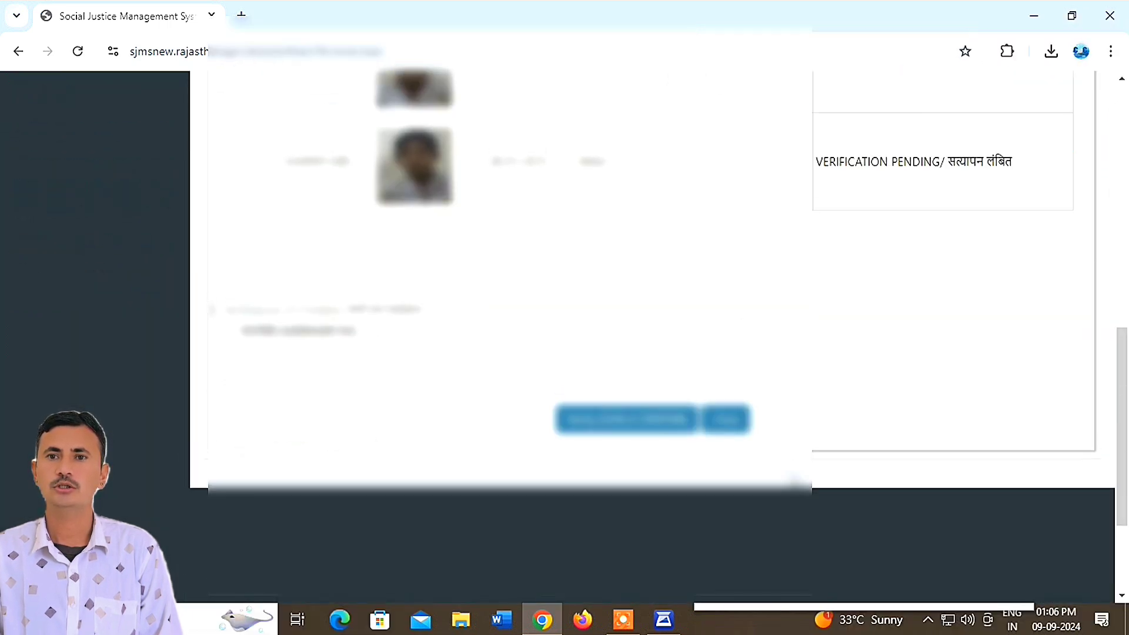
{"action": "scroll", "coordinate": [889, 277], "scroll_direction": "up", "scroll_amount": 3}
{"action": "left_click_drag", "start_coordinate": [916, 223], "coordinate": [833, 224]}
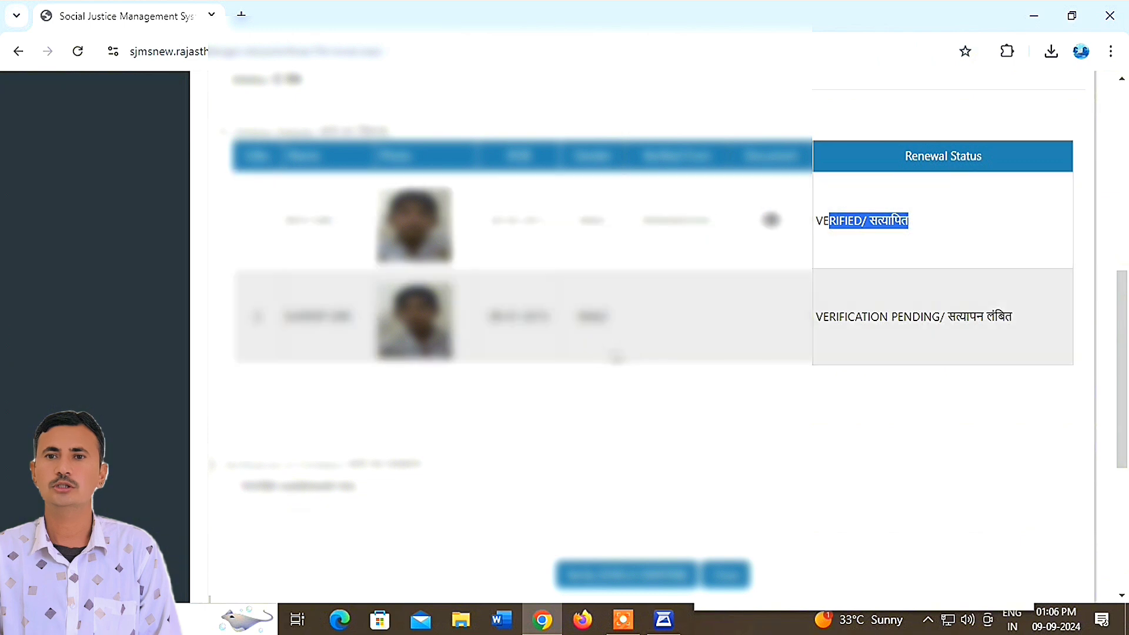
{"action": "scroll", "coordinate": [328, 424], "scroll_direction": "down", "scroll_amount": 3}
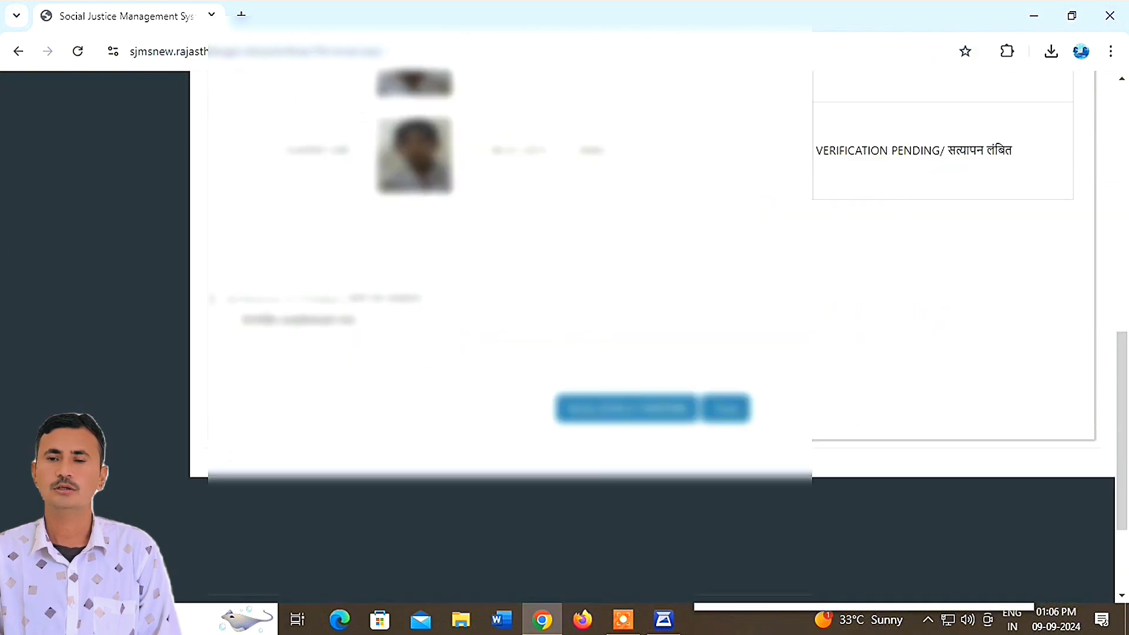
{"action": "left_click", "coordinate": [316, 342]}
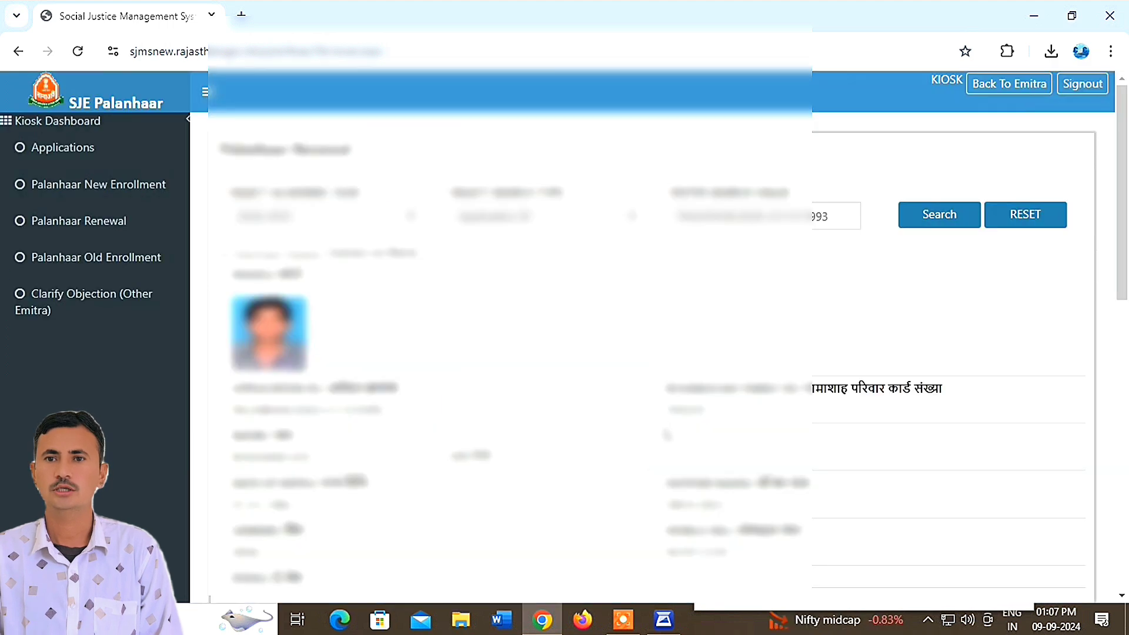
{"action": "scroll", "coordinate": [663, 481], "scroll_direction": "down", "scroll_amount": 10}
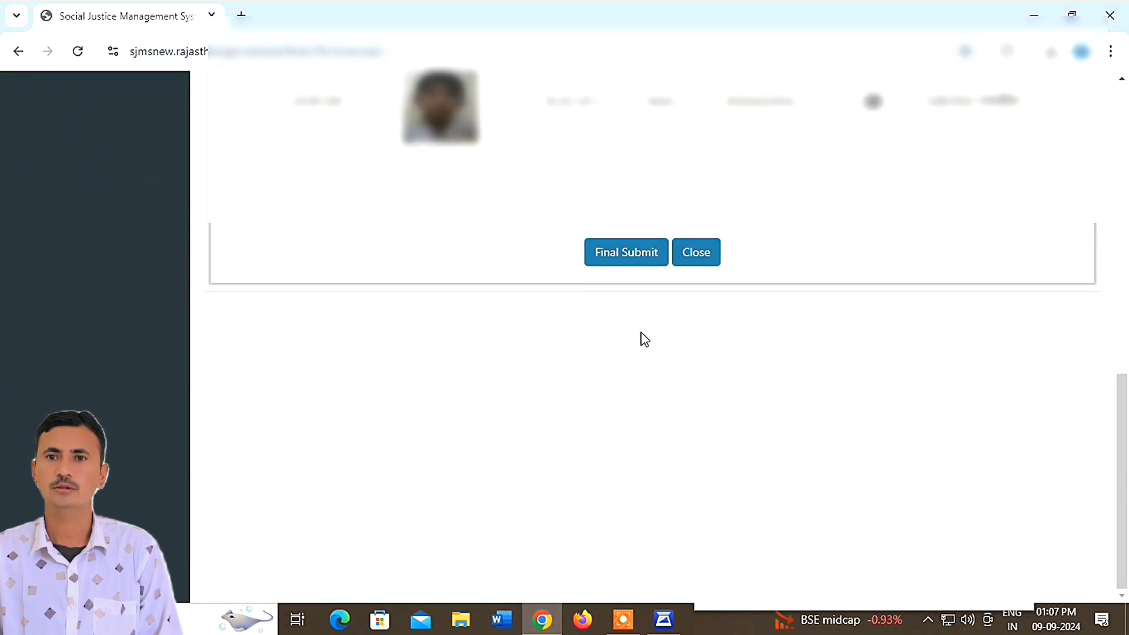
- Start Final Submit and choose OTP-based Aadhaar authentication, placing the cursor in the OTP field
{"action": "left_click", "coordinate": [617, 262]}
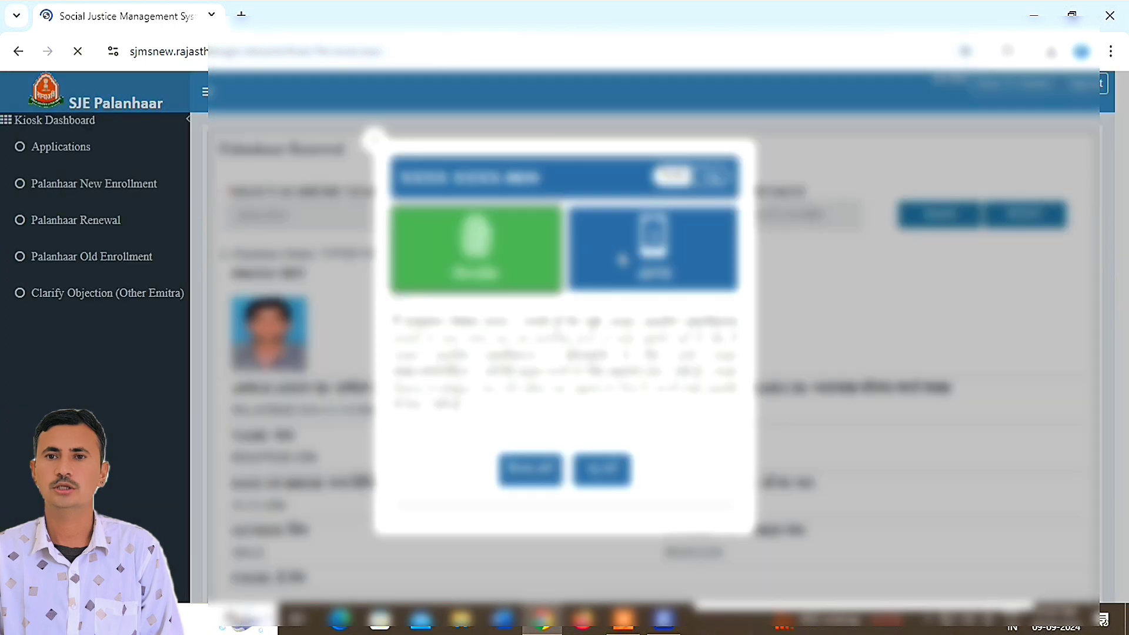
{"action": "left_click", "coordinate": [654, 264]}
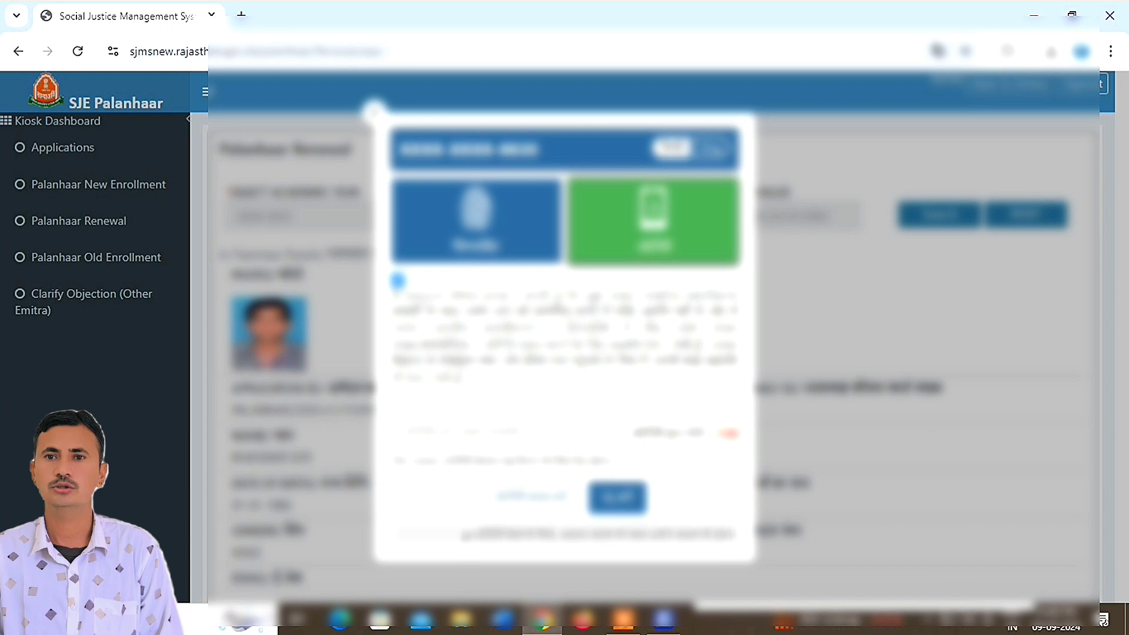
{"action": "left_click", "coordinate": [473, 432]}
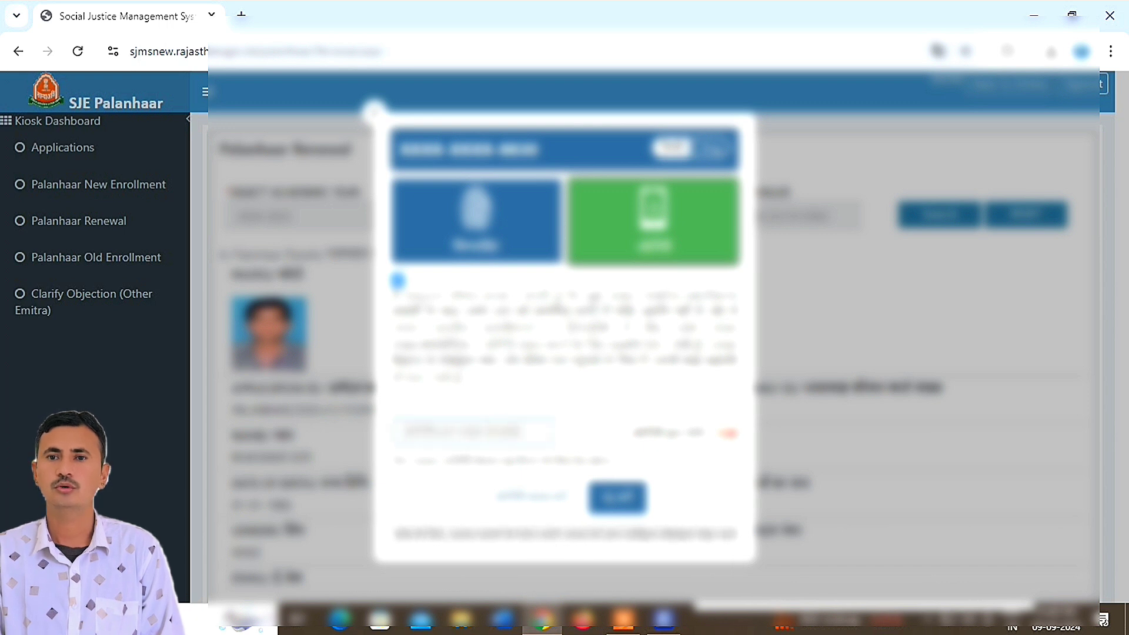